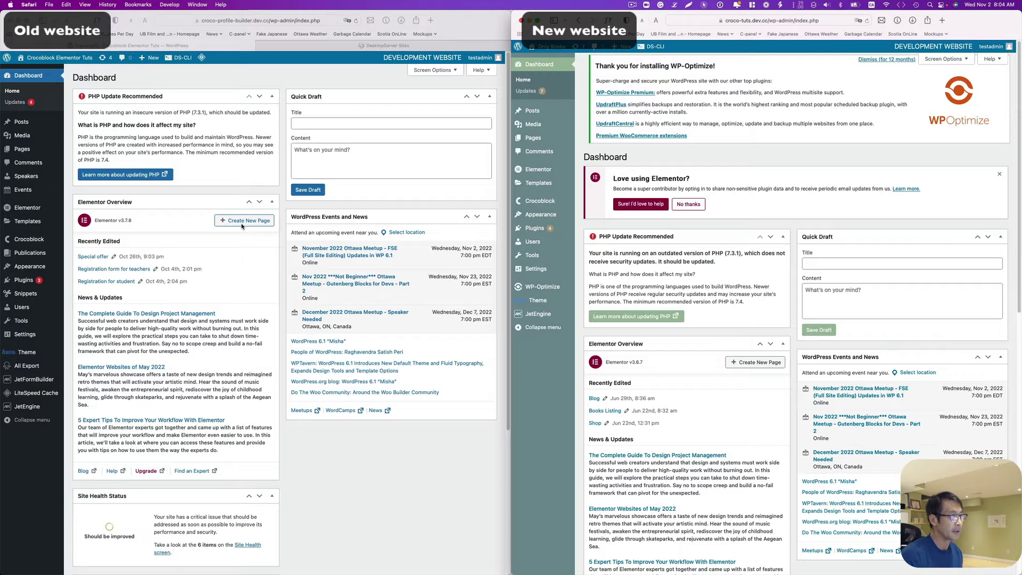
Open the old site's Publications content type and expand its glossary-based Publication type field
{"action": "left_click", "coordinate": [36, 407]}
{"action": "mouse_move", "coordinate": [27, 407]}
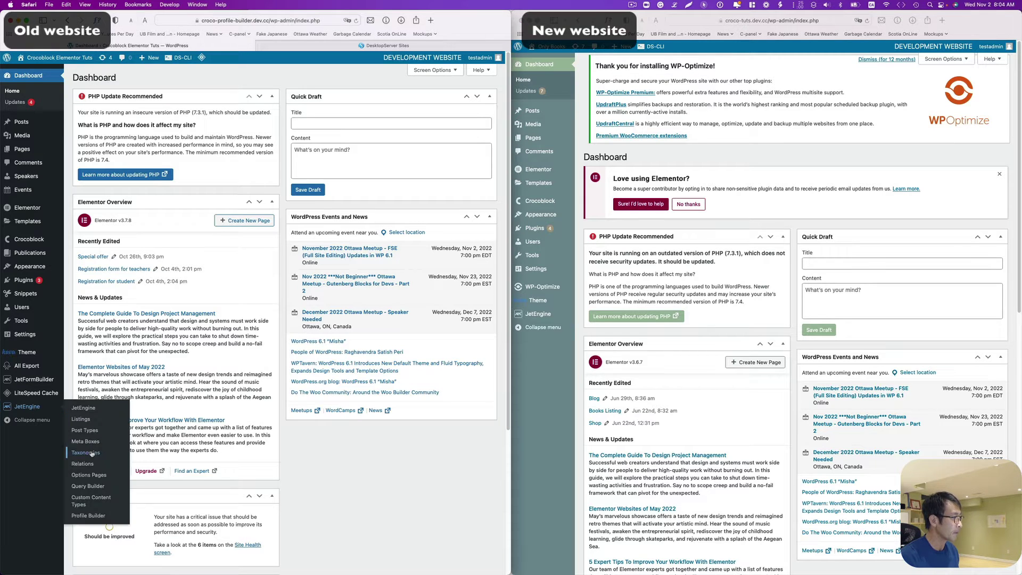
{"action": "left_click", "coordinate": [94, 500]}
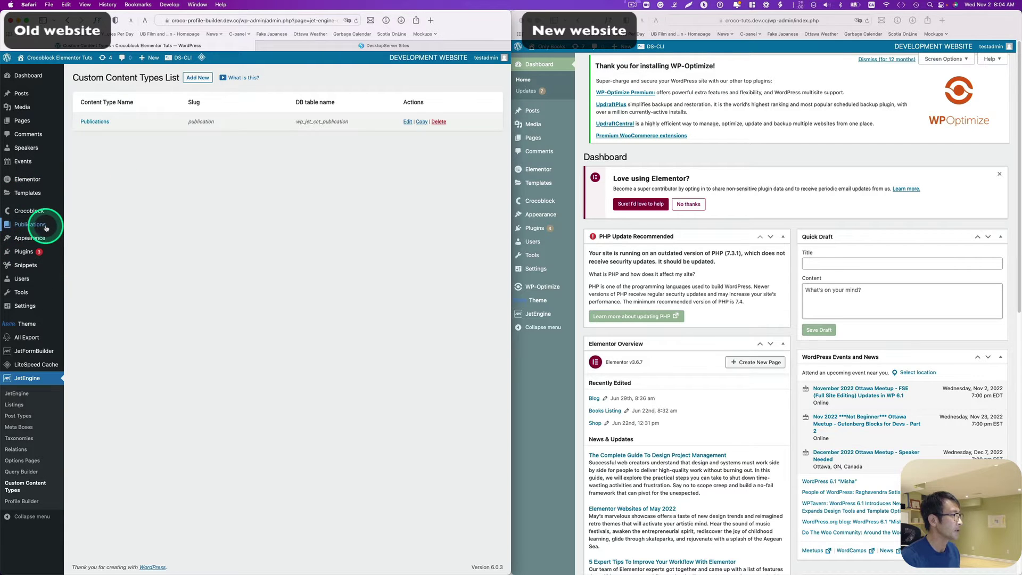
{"action": "left_click", "coordinate": [93, 122]}
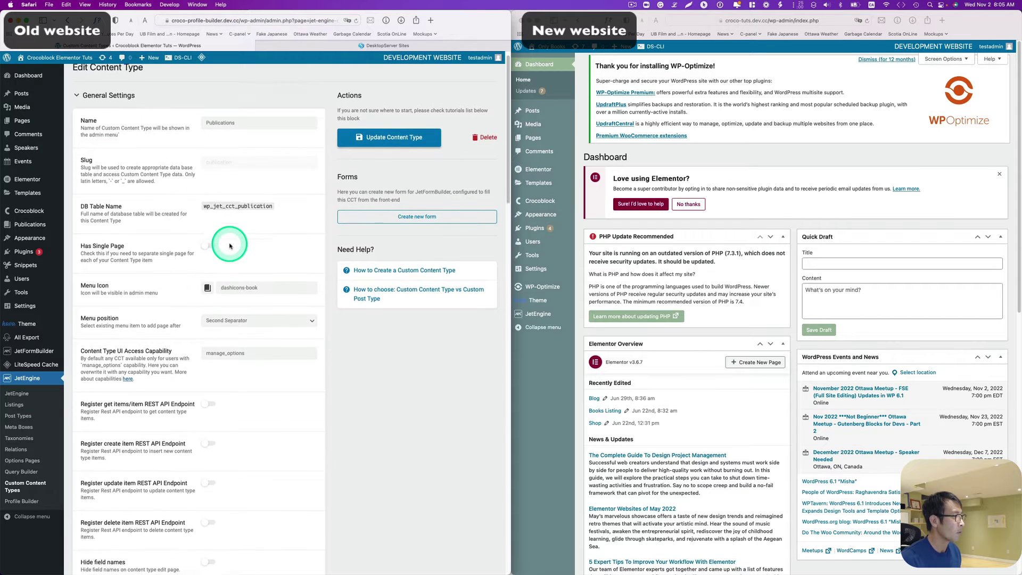
{"action": "scroll", "coordinate": [229, 242], "scroll_direction": "down", "scroll_amount": 5}
{"action": "scroll", "coordinate": [229, 245], "scroll_direction": "down", "scroll_amount": 2}
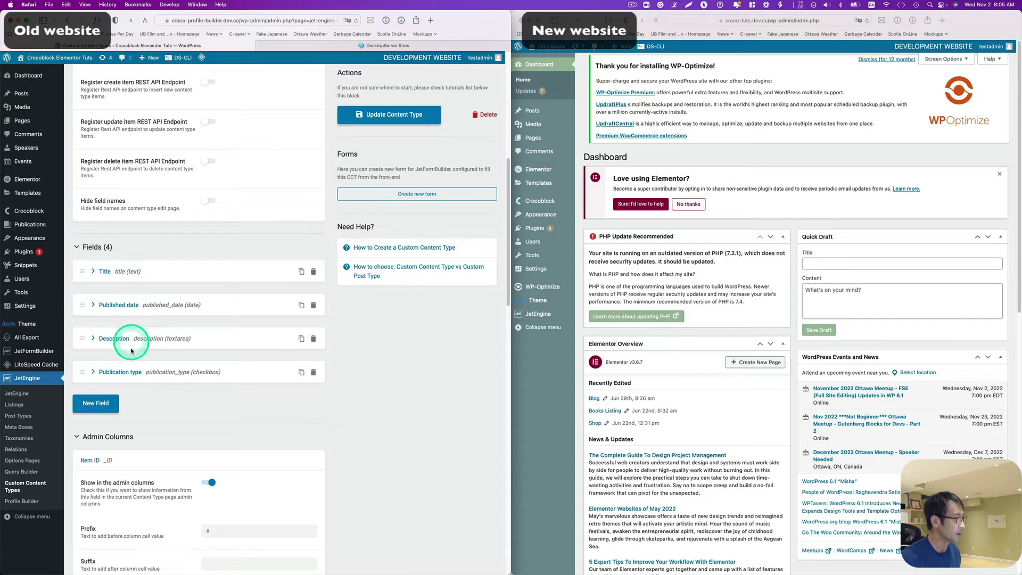
{"action": "left_click", "coordinate": [95, 374]}
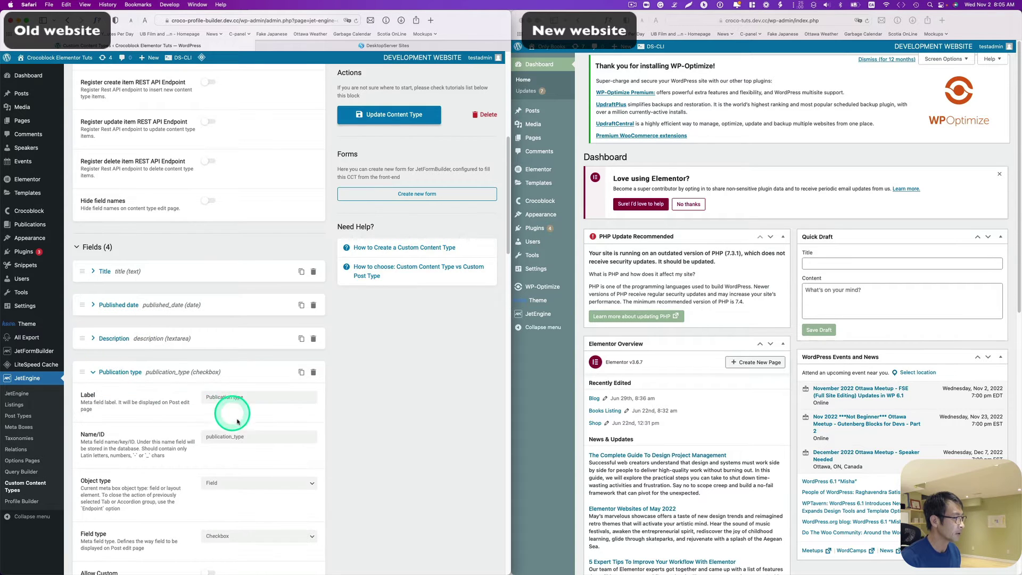
{"action": "scroll", "coordinate": [235, 410], "scroll_direction": "down", "scroll_amount": 2}
{"action": "scroll", "coordinate": [242, 394], "scroll_direction": "down", "scroll_amount": 3}
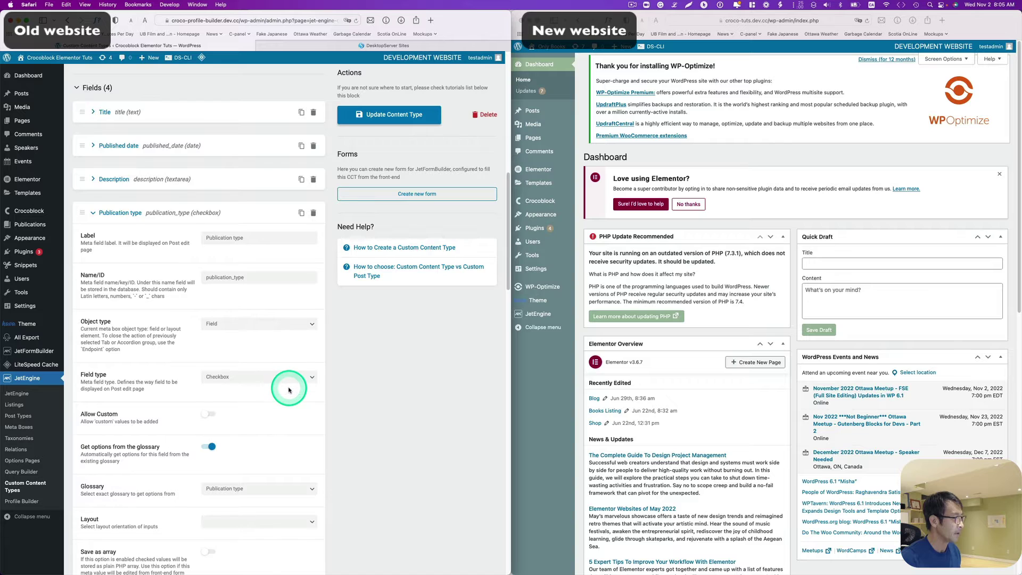
{"action": "scroll", "coordinate": [288, 389], "scroll_direction": "down", "scroll_amount": 1}
{"action": "scroll", "coordinate": [288, 391], "scroll_direction": "down", "scroll_amount": 1}
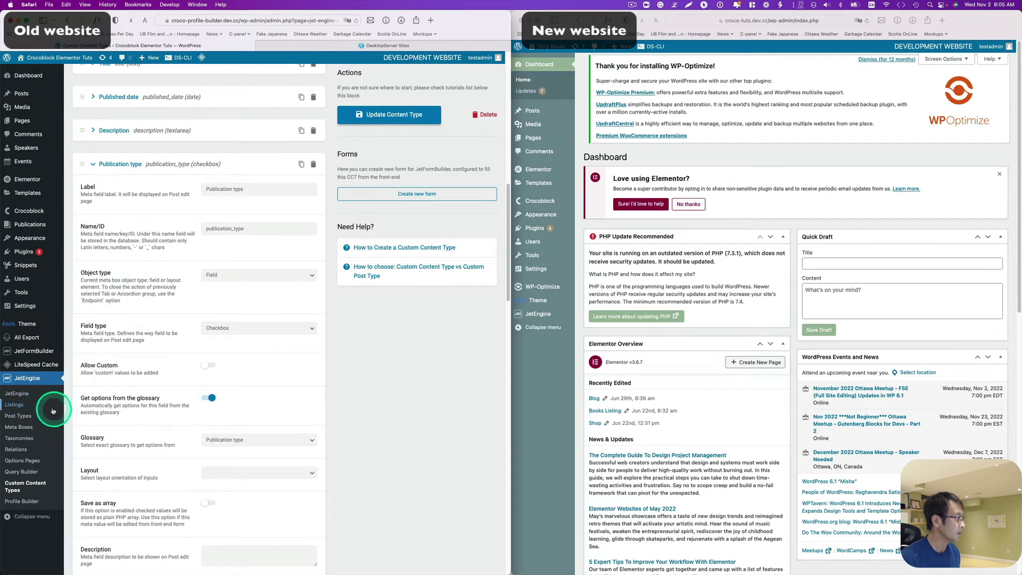
Check the old site's glossaries, then inspect the International journal publication record and its date
{"action": "left_click", "coordinate": [25, 393]}
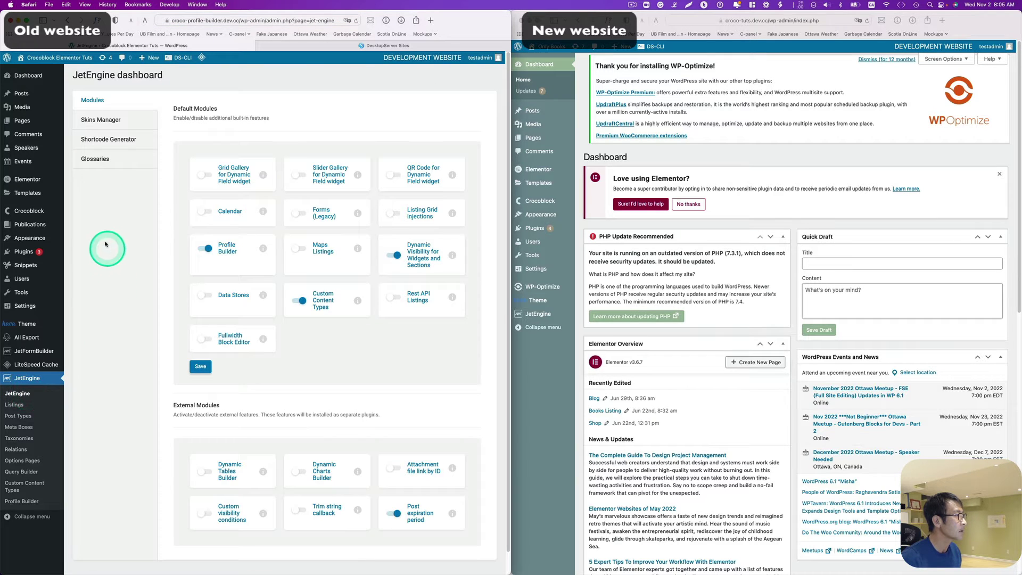
{"action": "left_click", "coordinate": [100, 165]}
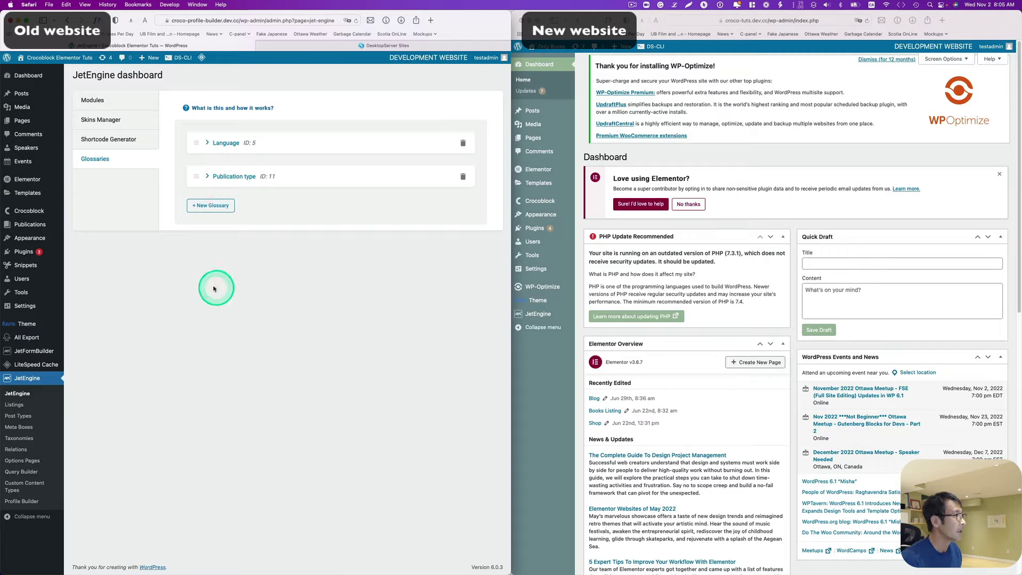
{"action": "left_click", "coordinate": [39, 226]}
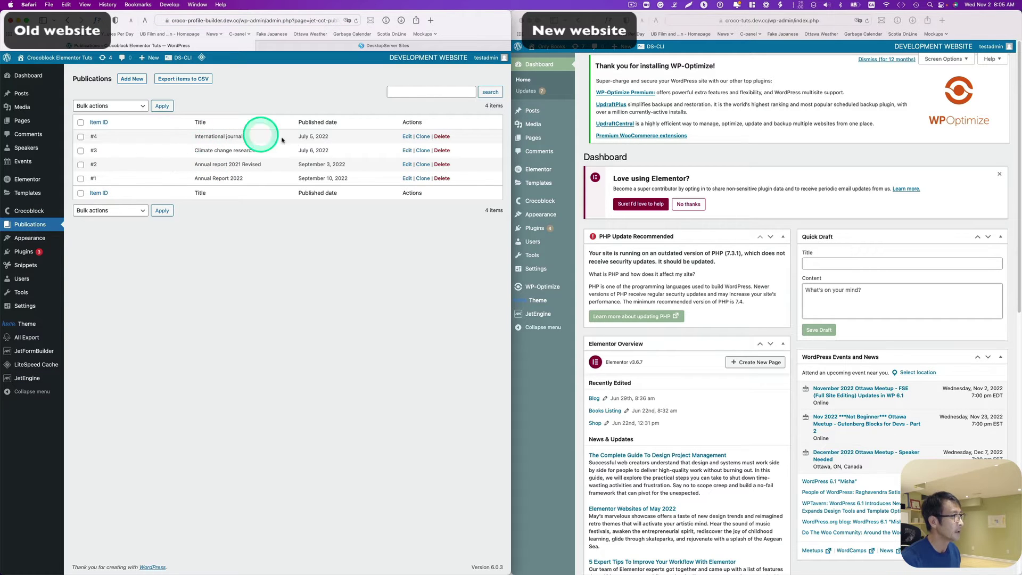
{"action": "left_click", "coordinate": [406, 137]}
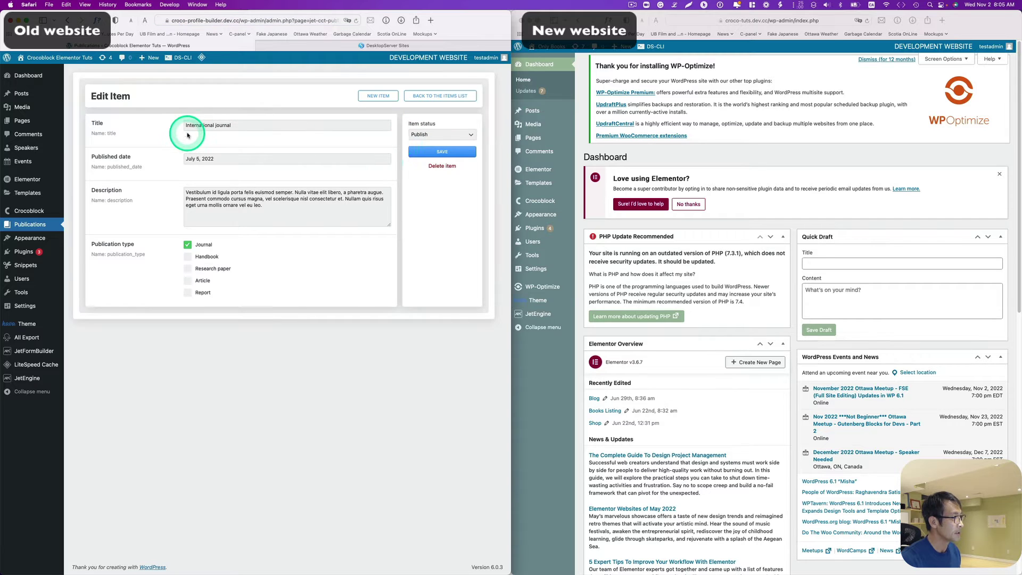
{"action": "left_click", "coordinate": [189, 159]}
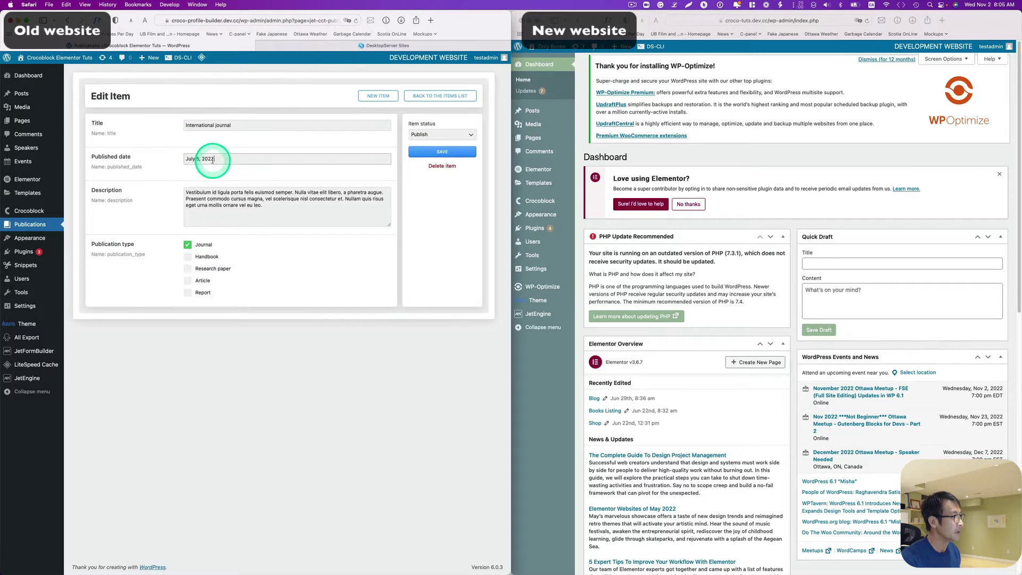
{"action": "left_click", "coordinate": [130, 200]}
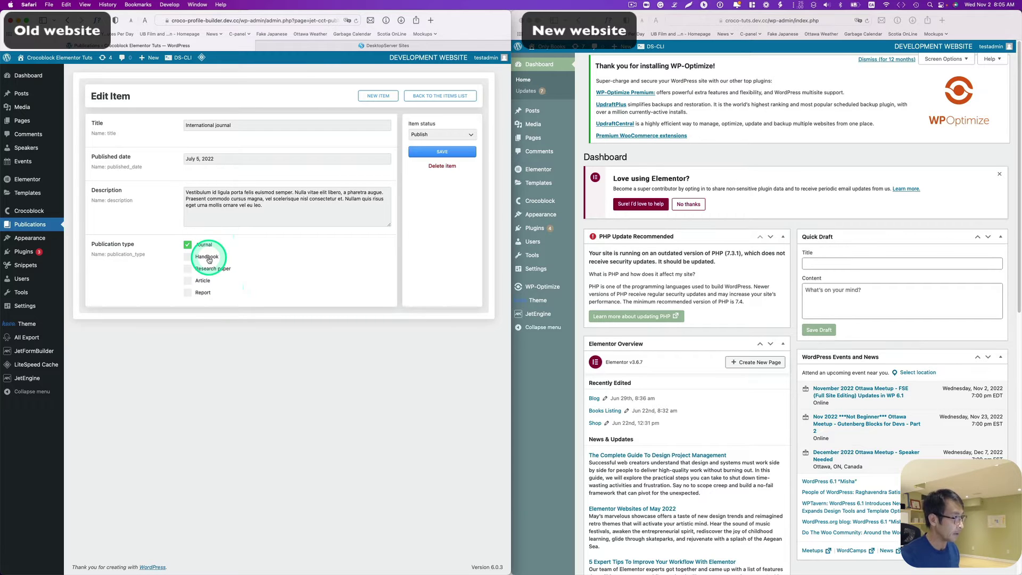
{"action": "left_click", "coordinate": [772, 167]}
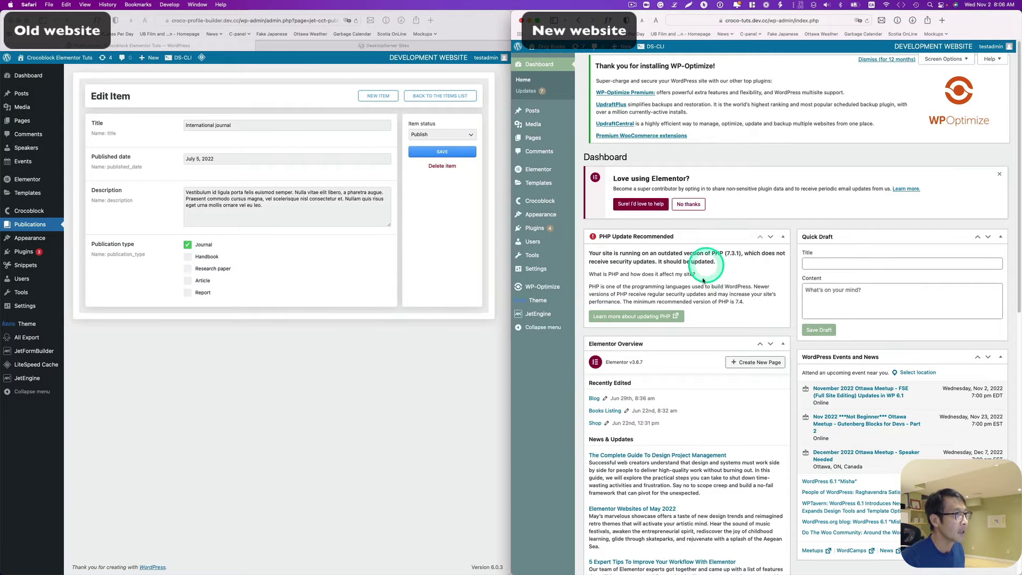
{"action": "mouse_move", "coordinate": [538, 313]}
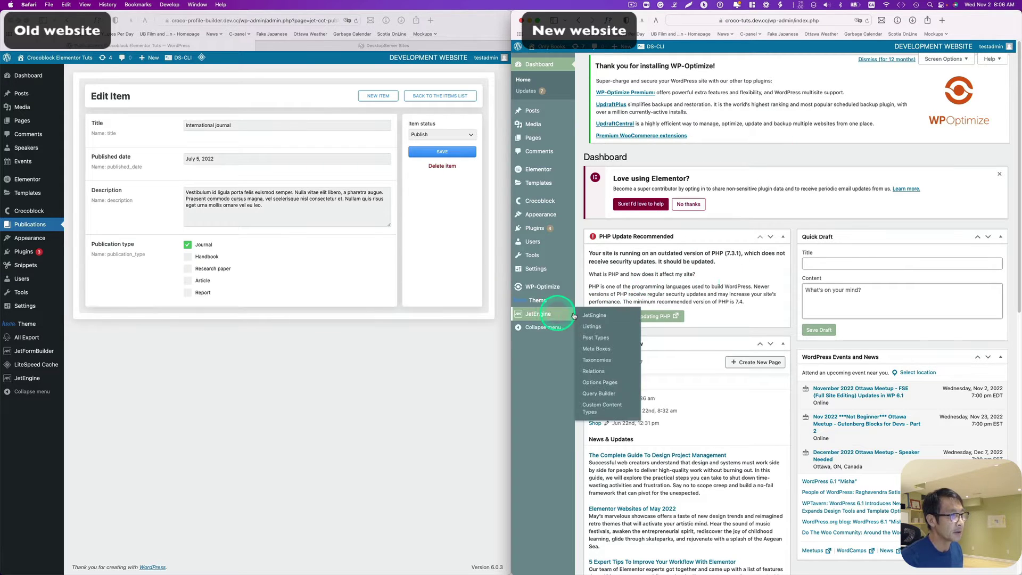
Glance at the new site's content types, then open the old site's Skins Manager export settings
{"action": "left_click", "coordinate": [603, 411]}
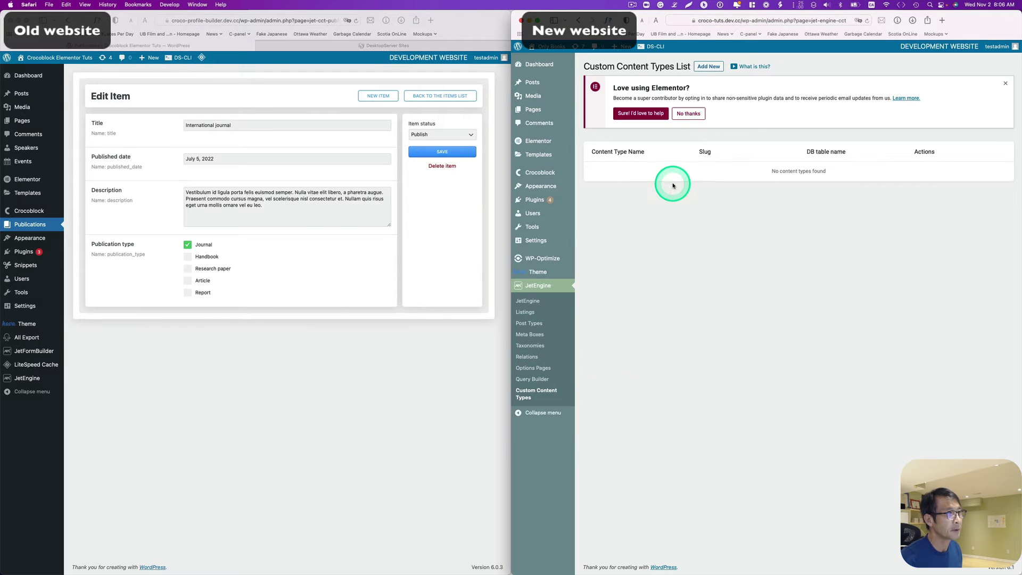
{"action": "left_click", "coordinate": [389, 409]}
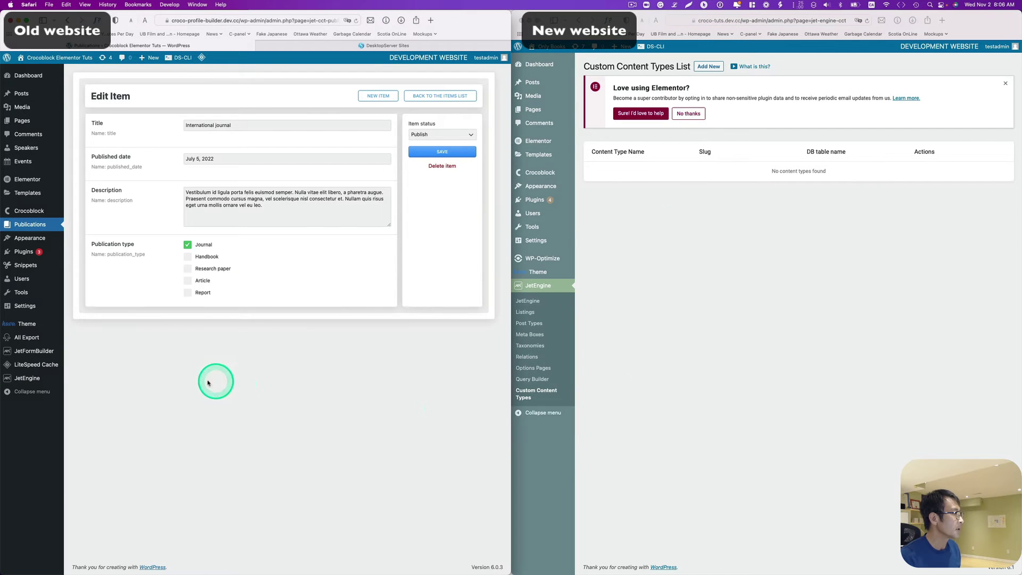
{"action": "left_click", "coordinate": [80, 380]}
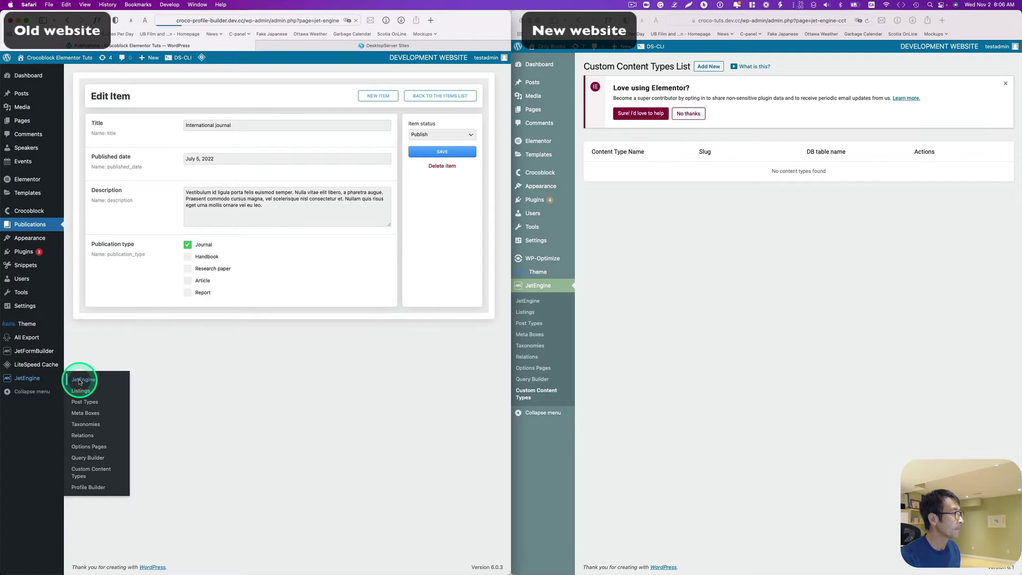
{"action": "left_click", "coordinate": [80, 380]}
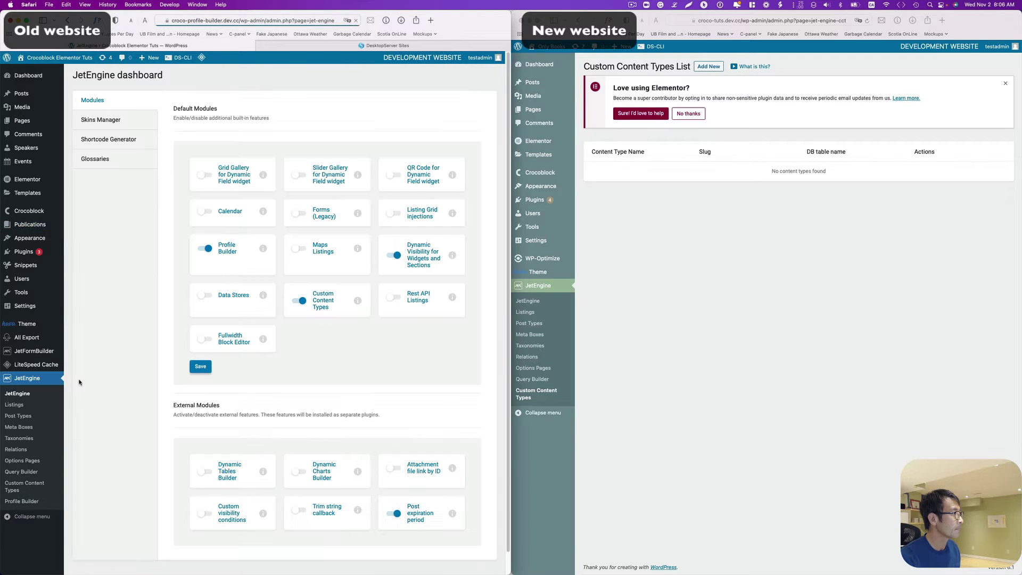
{"action": "left_click", "coordinate": [101, 120]}
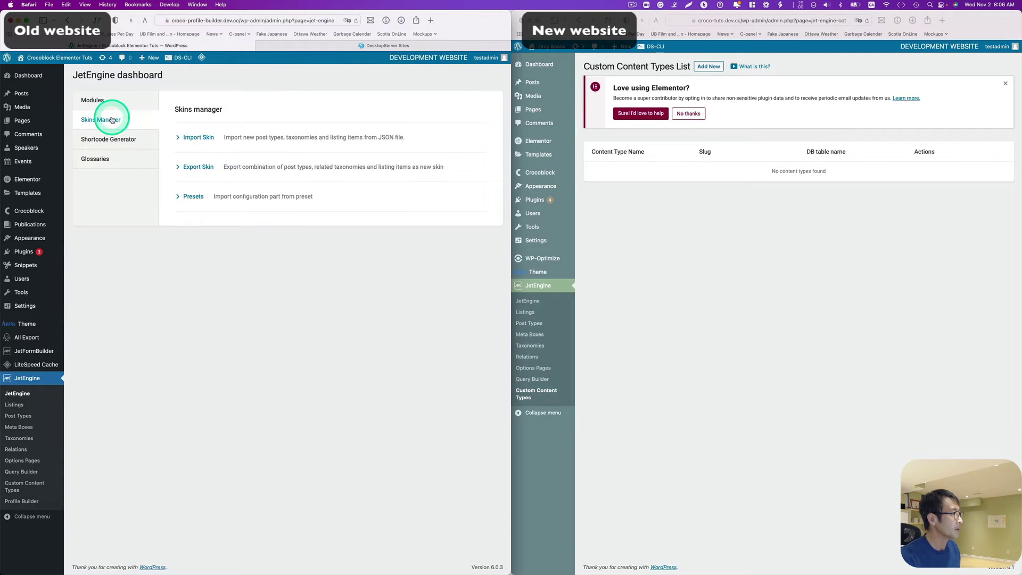
{"action": "left_click", "coordinate": [196, 166]}
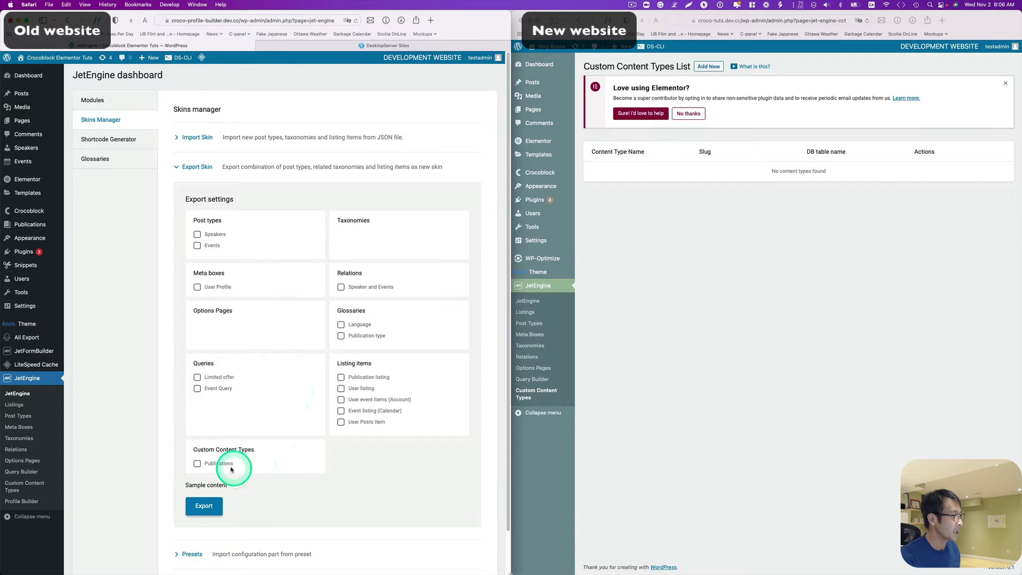
Export the Publications content type and Publication type glossary as a skin file
{"action": "left_click", "coordinate": [197, 463]}
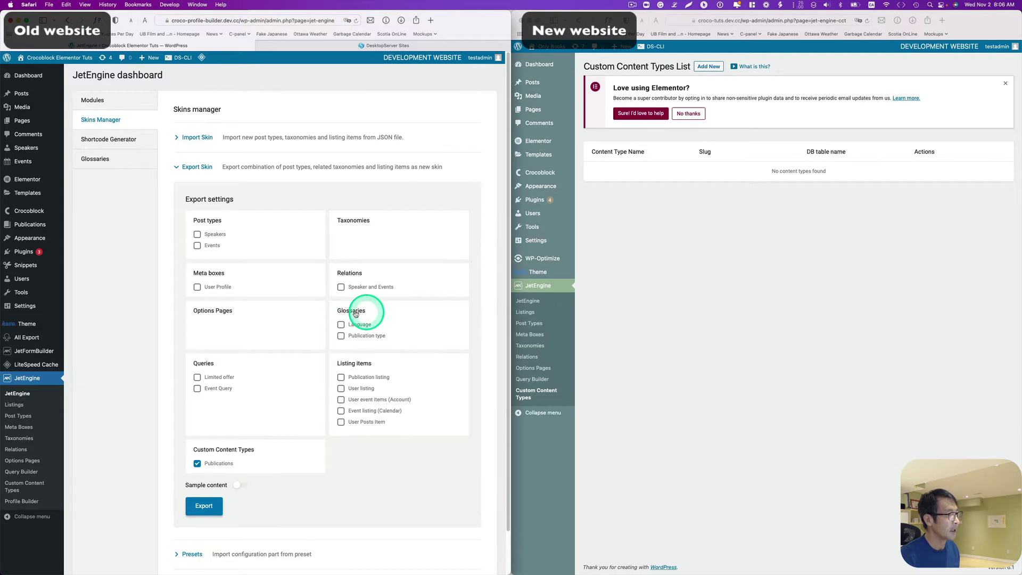
{"action": "left_click", "coordinate": [341, 336]}
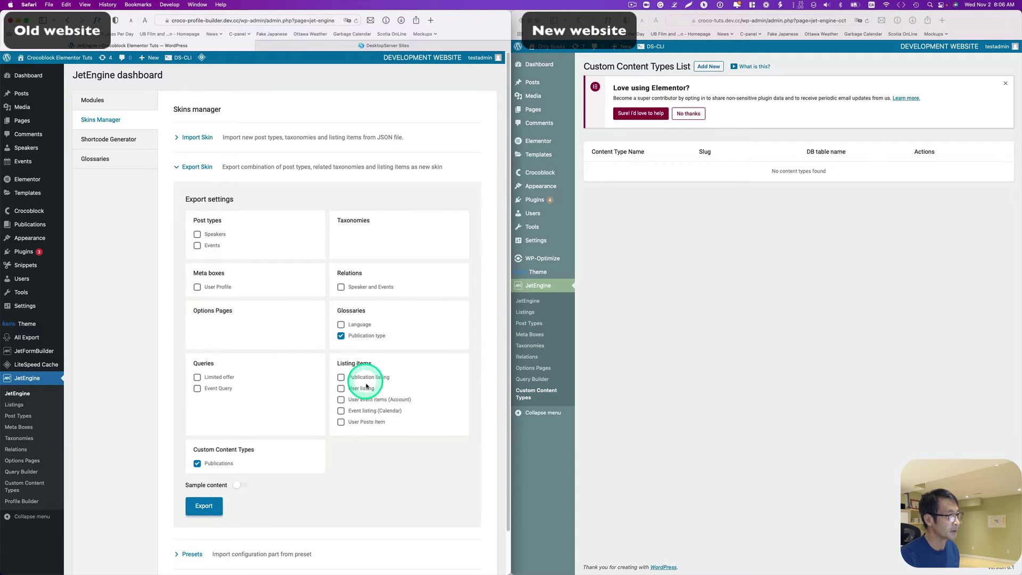
{"action": "left_click", "coordinate": [205, 504]}
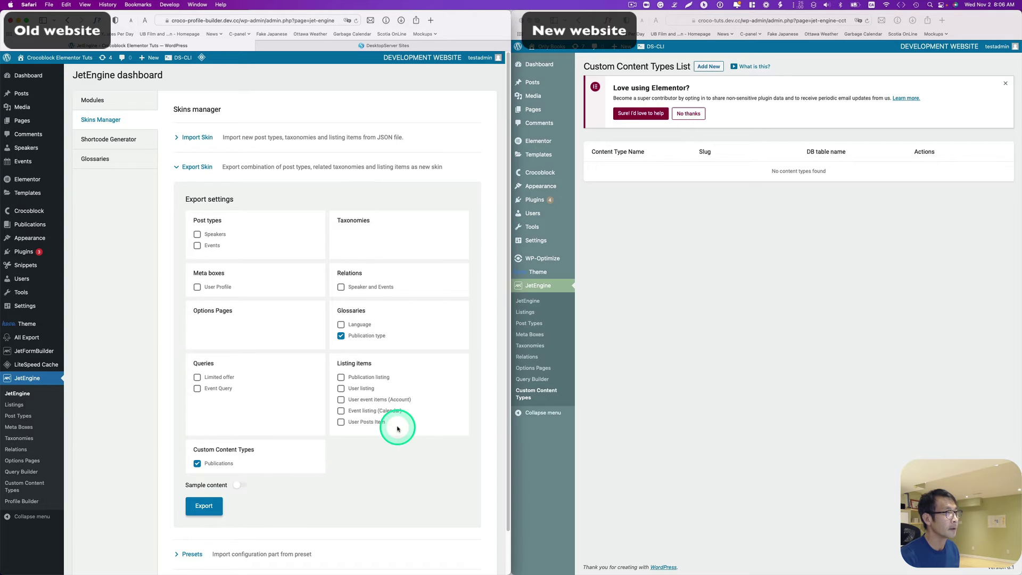
{"action": "left_click", "coordinate": [655, 276]}
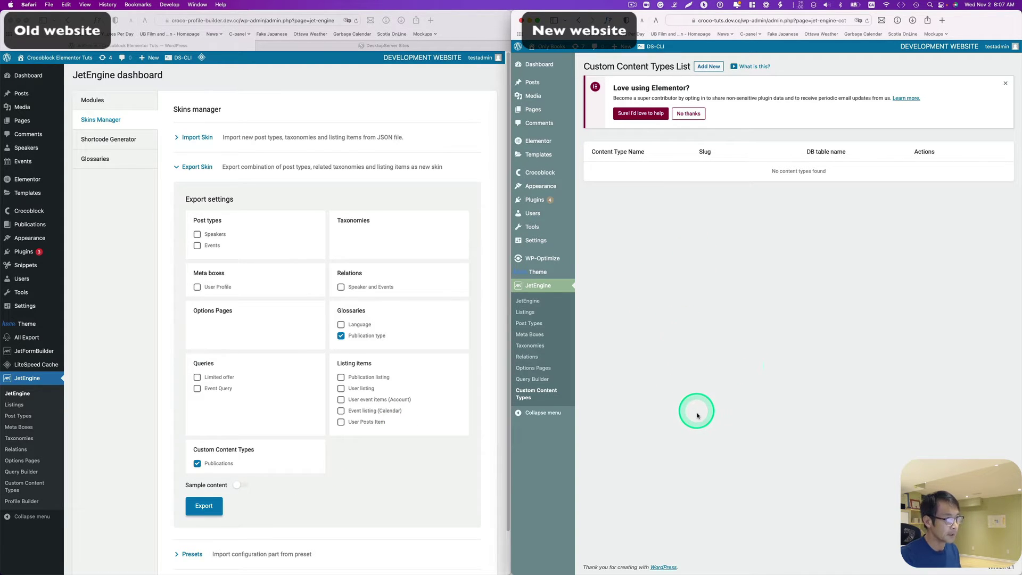
Import skin-export-119.json via the new site's Skins Manager and view its content types list
{"action": "left_click", "coordinate": [540, 304]}
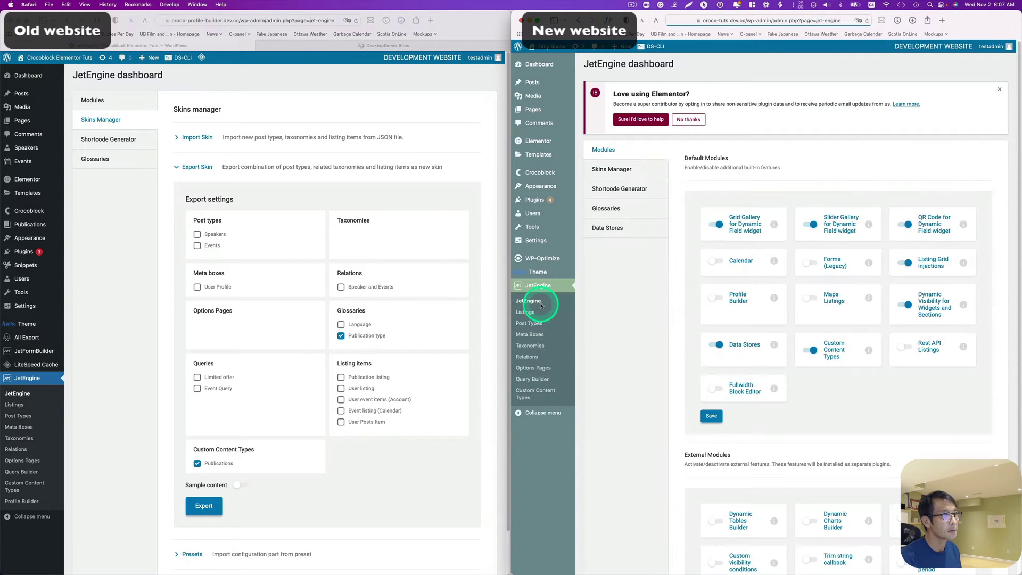
{"action": "left_click", "coordinate": [626, 169]}
{"action": "left_click", "coordinate": [707, 188]}
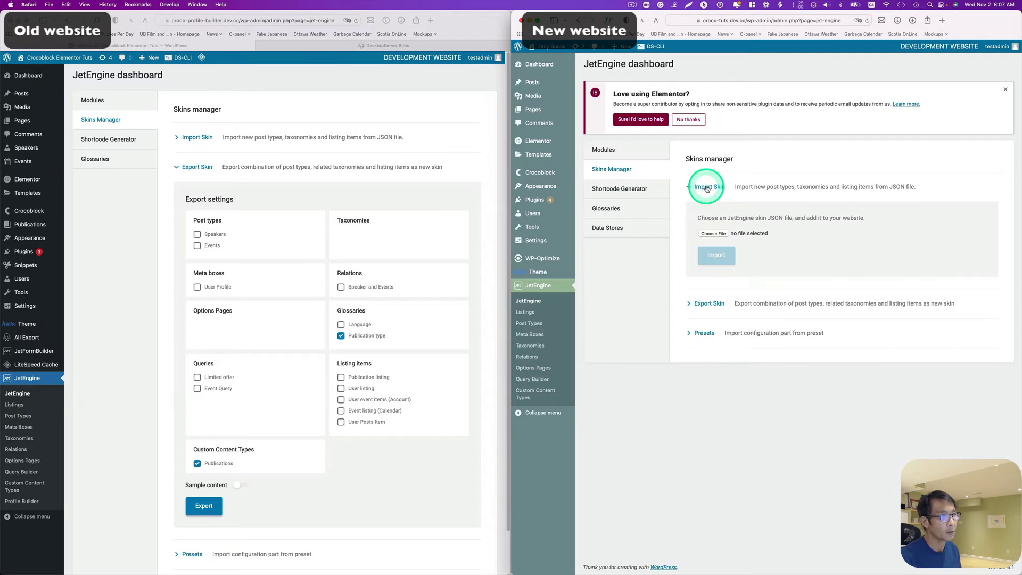
{"action": "left_click", "coordinate": [713, 233]}
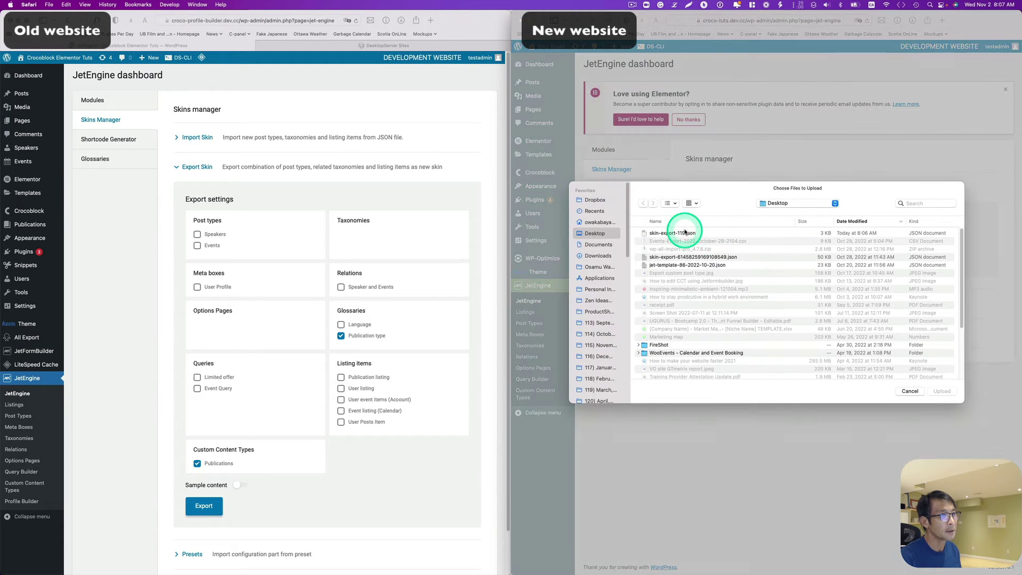
{"action": "double_click", "coordinate": [693, 234]}
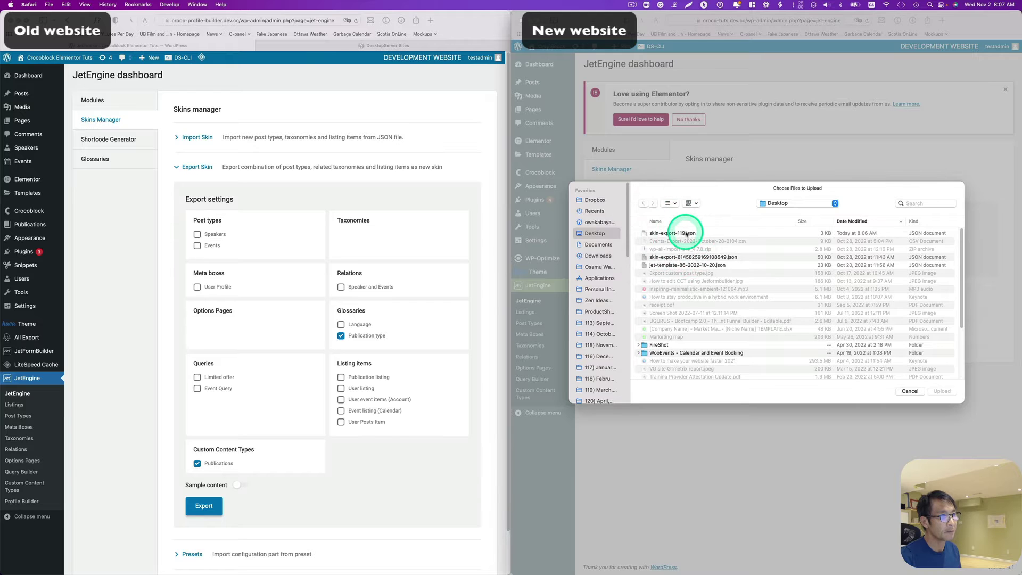
{"action": "left_click", "coordinate": [942, 391]}
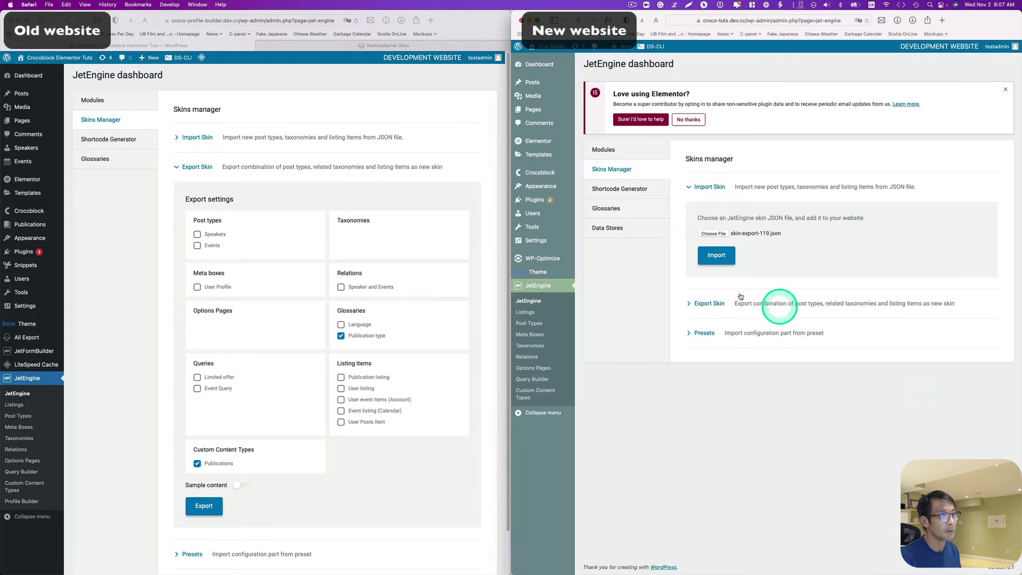
{"action": "left_click", "coordinate": [716, 255]}
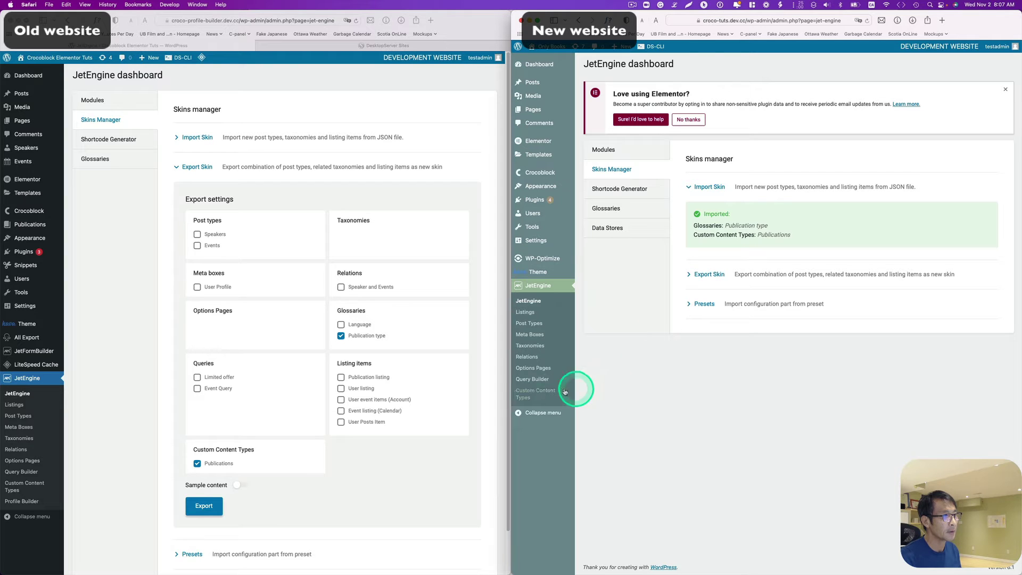
{"action": "left_click", "coordinate": [526, 395]}
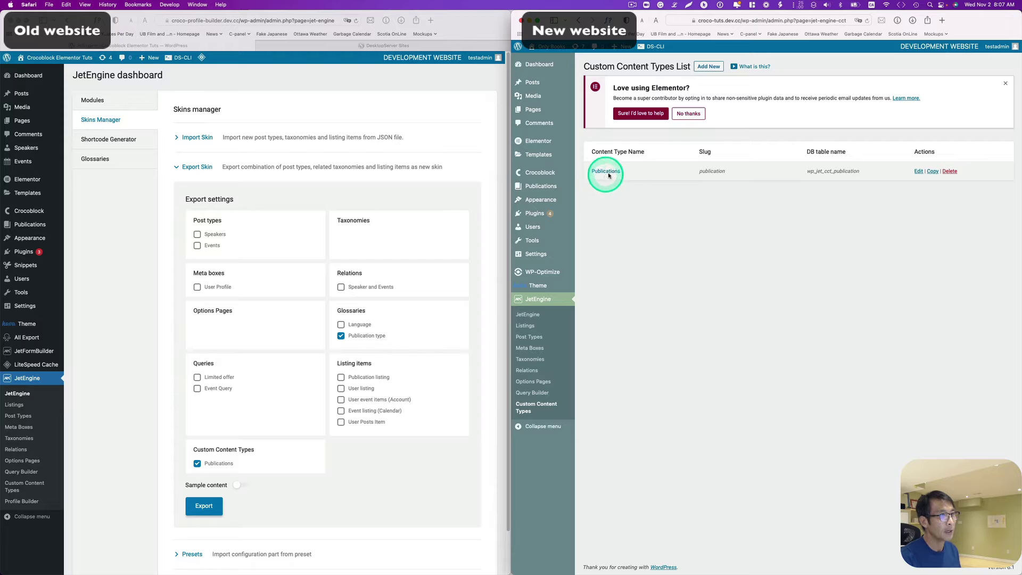
Confirm the Publication type glossary now exists on the new site
{"action": "left_click", "coordinate": [531, 318]}
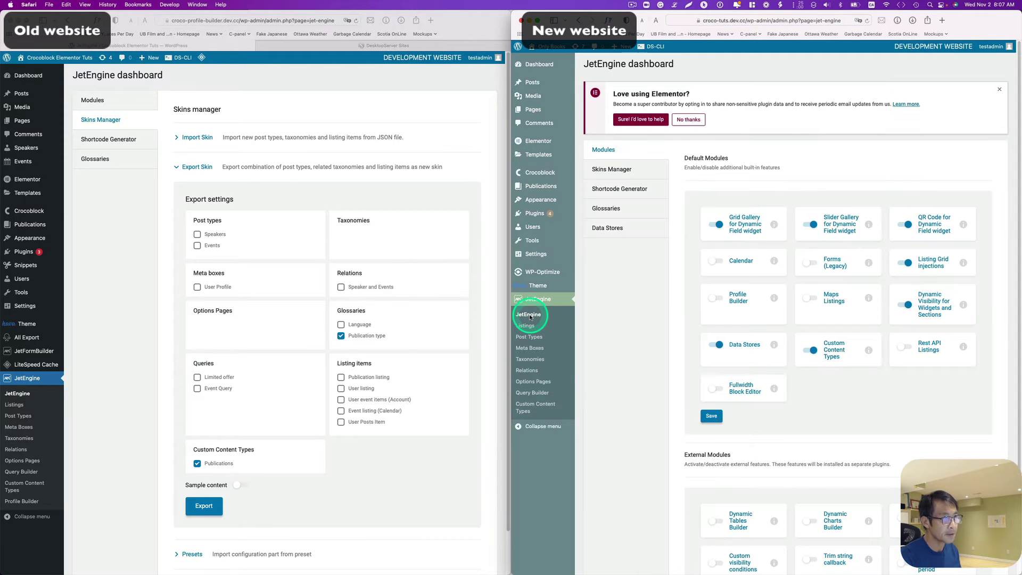
{"action": "left_click", "coordinate": [598, 211]}
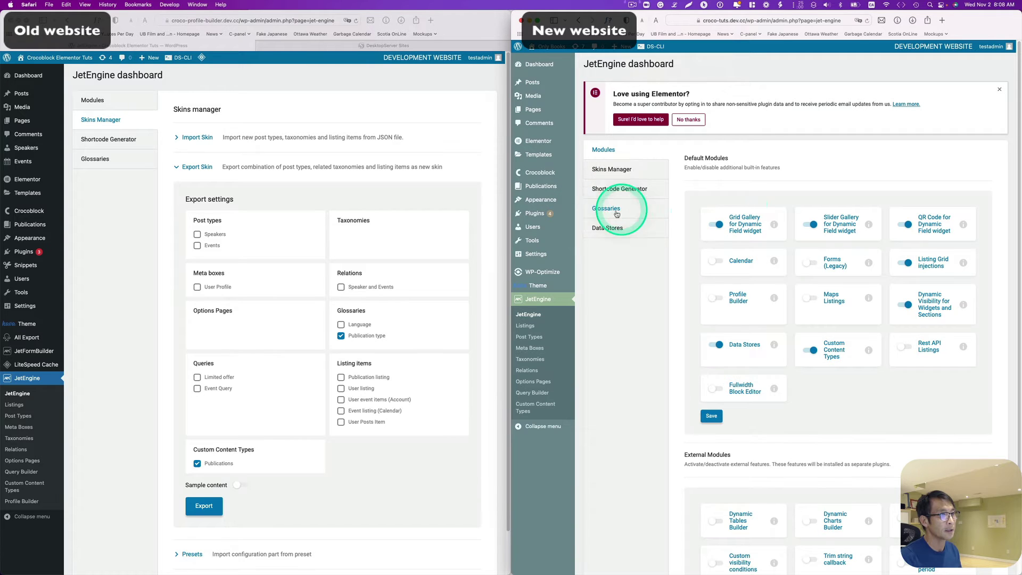
{"action": "left_click_drag", "start_coordinate": [727, 201], "coordinate": [796, 199]}
{"action": "left_click", "coordinate": [797, 199]}
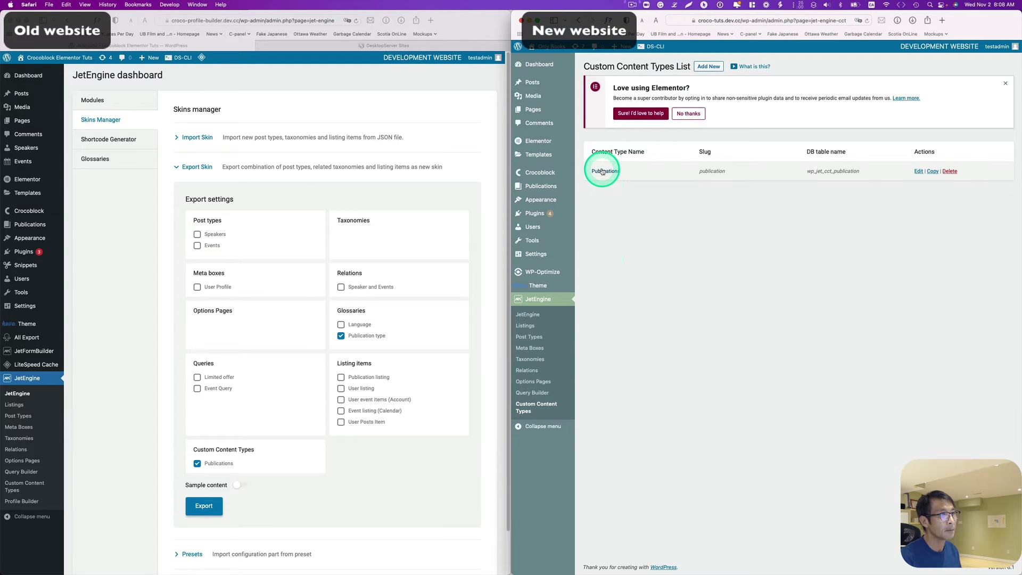
Set the Publications Publication type field's glossary to Publication type and update the content type
{"action": "left_click", "coordinate": [604, 174]}
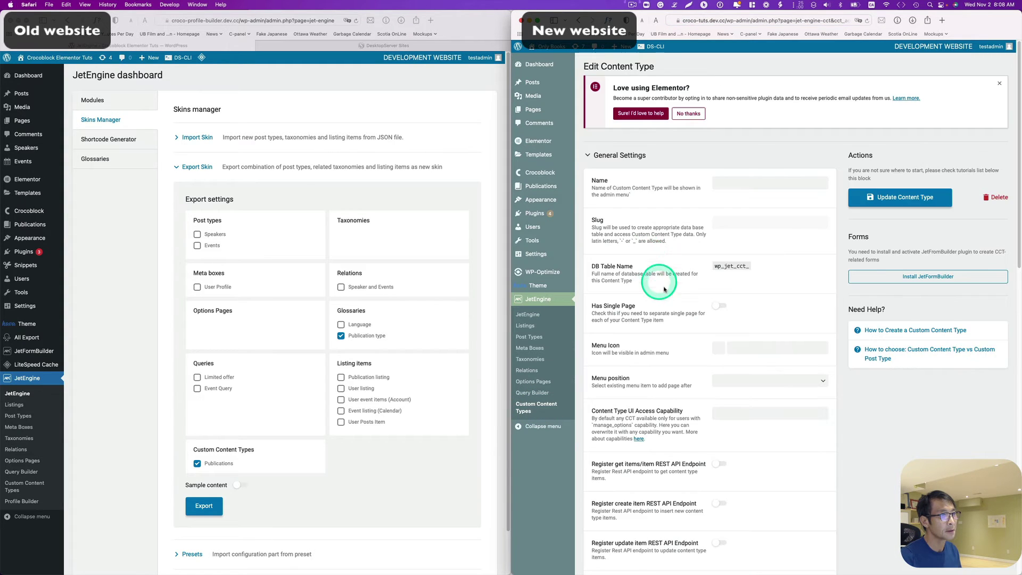
{"action": "scroll", "coordinate": [666, 287], "scroll_direction": "down", "scroll_amount": 1}
{"action": "scroll", "coordinate": [667, 287], "scroll_direction": "down", "scroll_amount": 10}
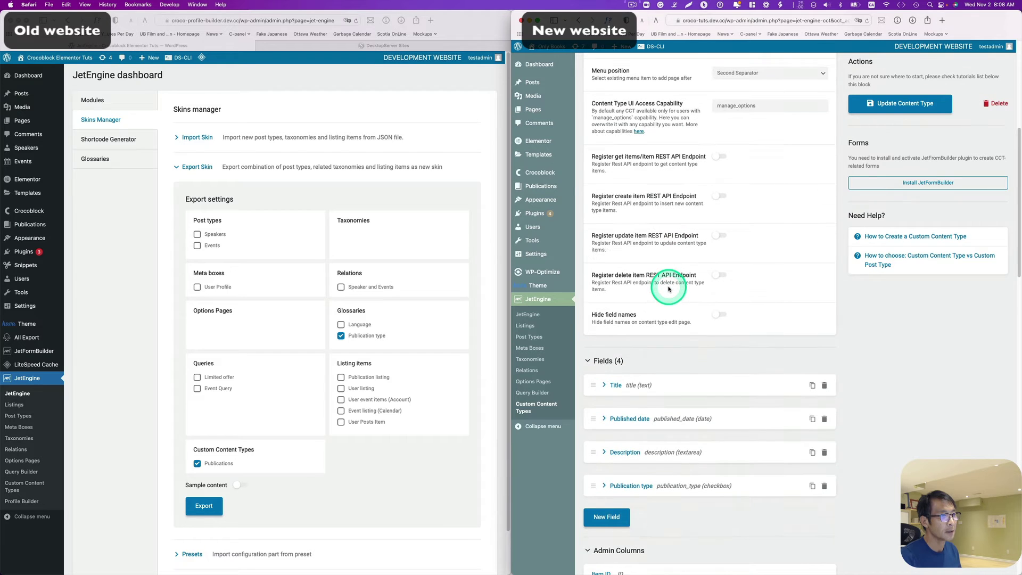
{"action": "scroll", "coordinate": [670, 289], "scroll_direction": "down", "scroll_amount": 1}
{"action": "scroll", "coordinate": [639, 405], "scroll_direction": "down", "scroll_amount": 1}
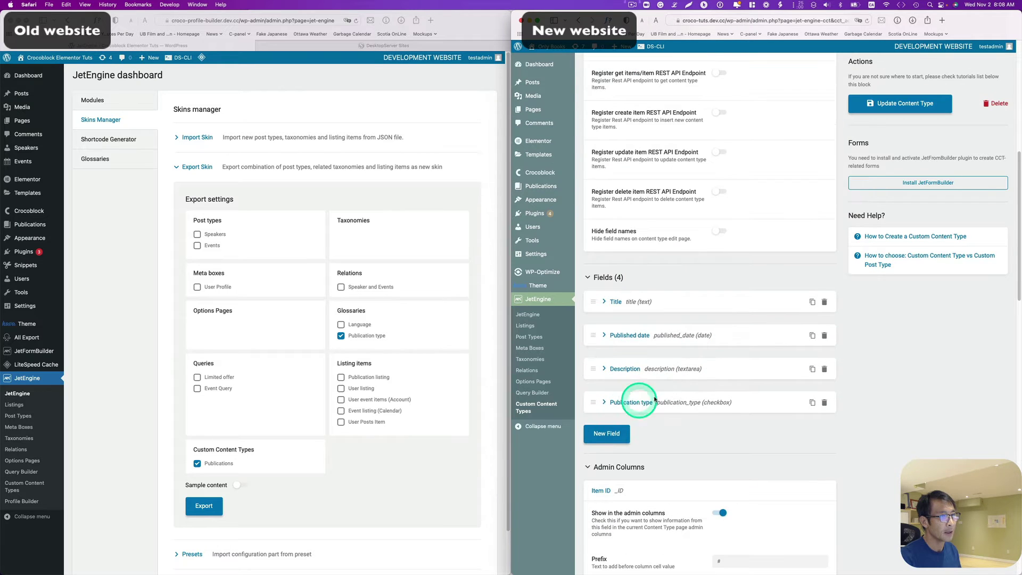
{"action": "left_click", "coordinate": [607, 403]}
{"action": "scroll", "coordinate": [639, 381], "scroll_direction": "down", "scroll_amount": 5}
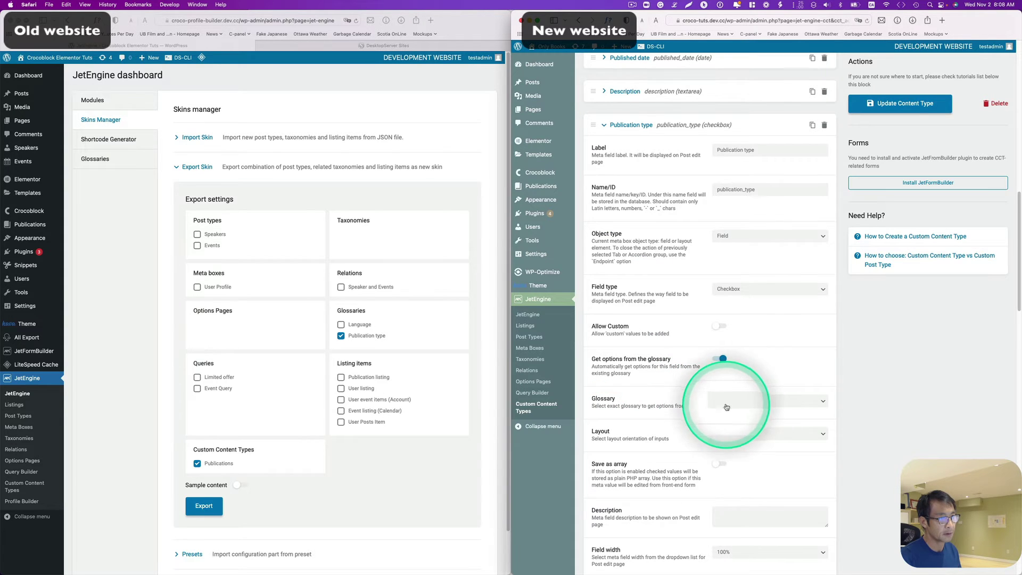
{"action": "left_click", "coordinate": [824, 401]}
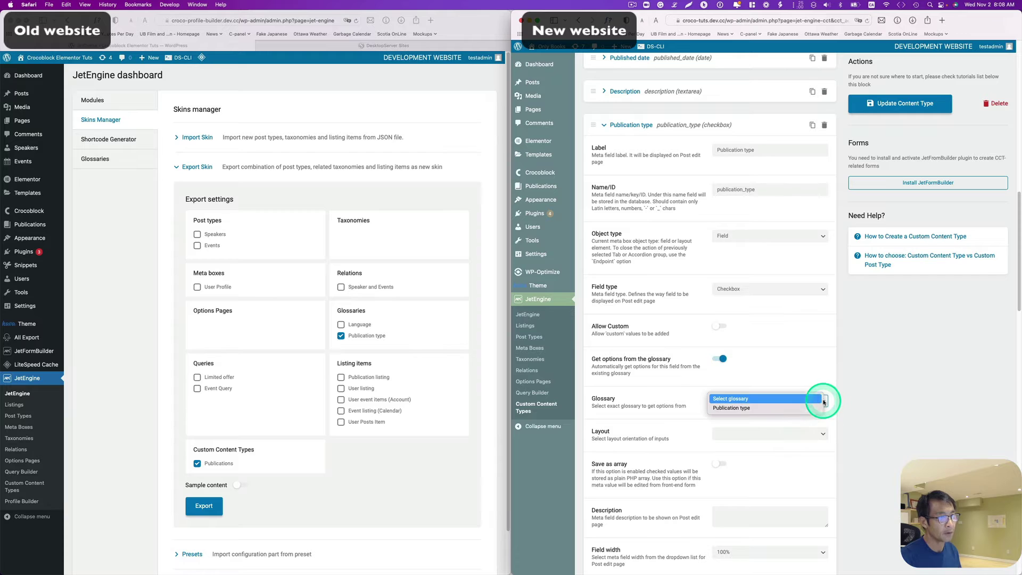
{"action": "left_click", "coordinate": [751, 408]}
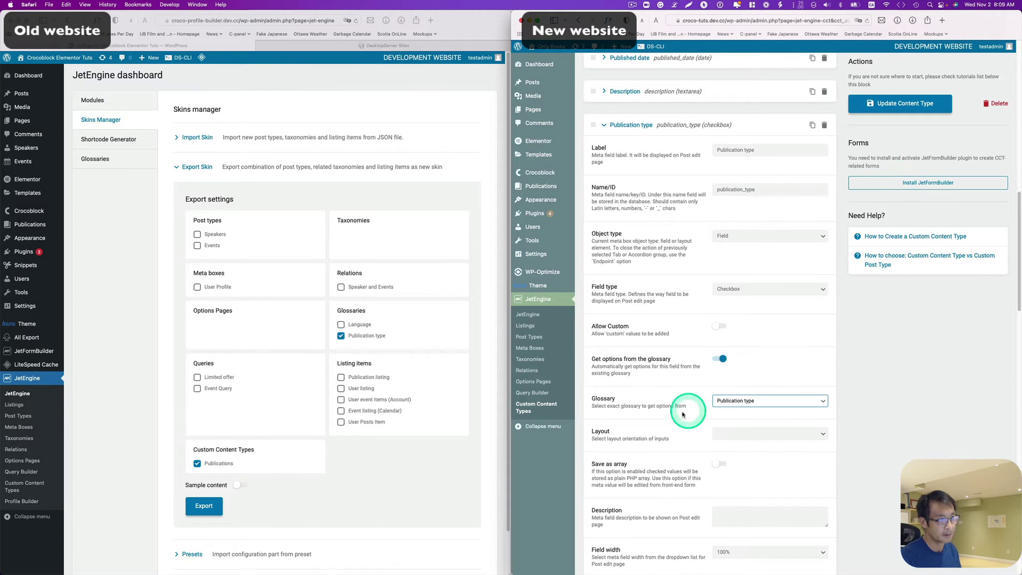
{"action": "left_click", "coordinate": [899, 108]}
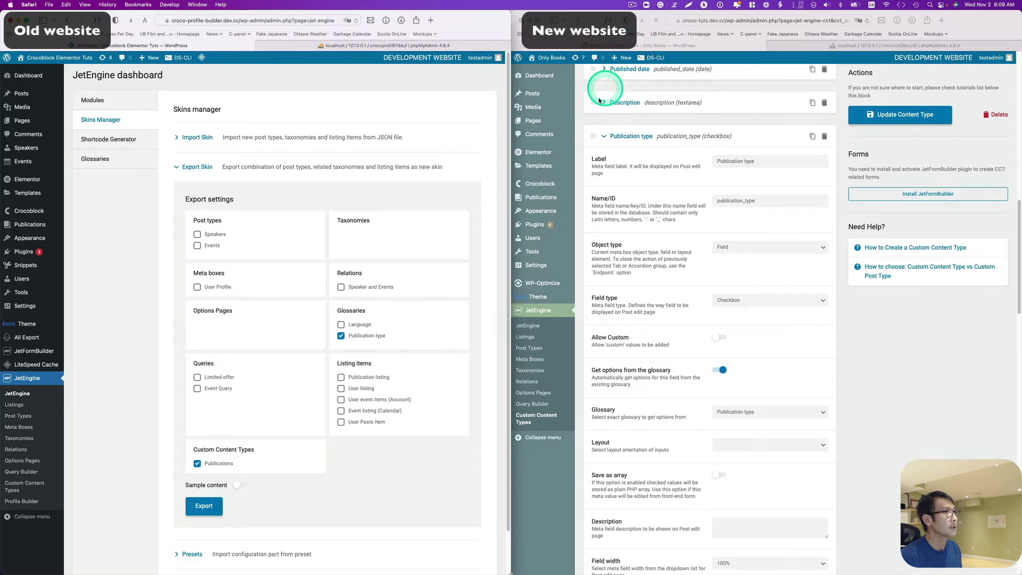
{"action": "mouse_move", "coordinate": [479, 57]}
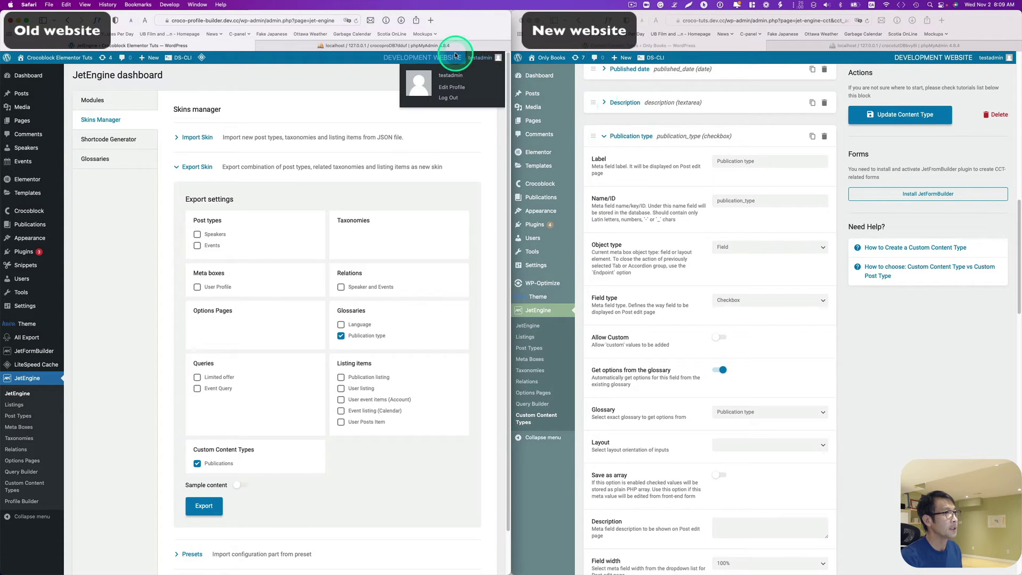
Open phpMyAdmin for both sites and browse the old wp_jet_cct_publication table's four records
{"action": "left_click", "coordinate": [433, 47]}
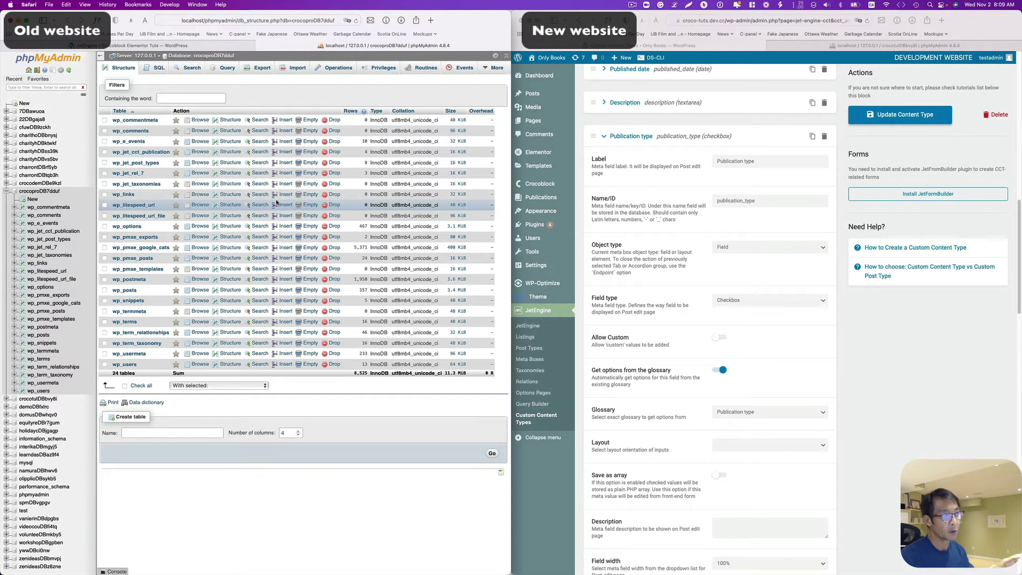
{"action": "left_click", "coordinate": [829, 47]}
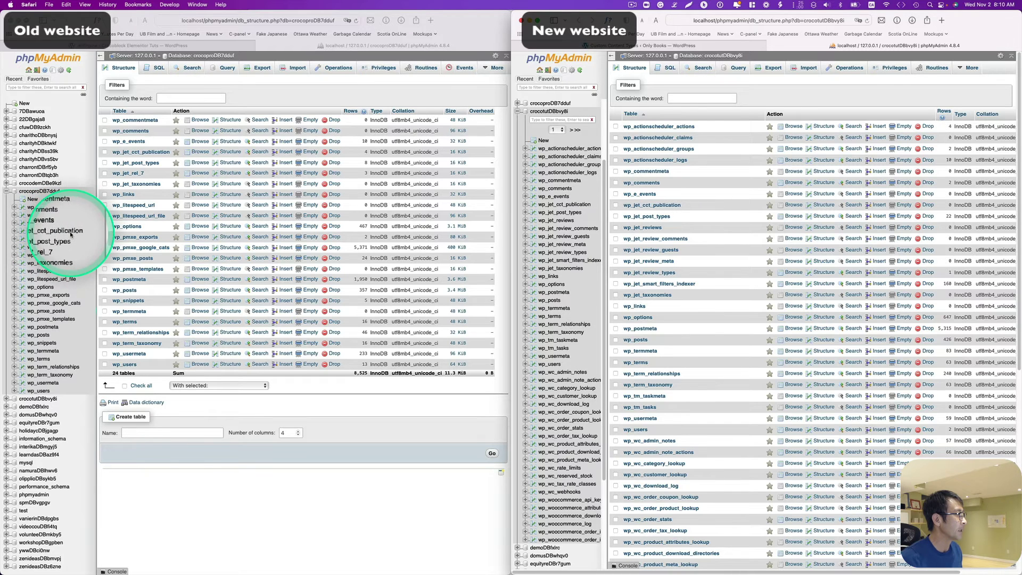
{"action": "left_click", "coordinate": [69, 232]}
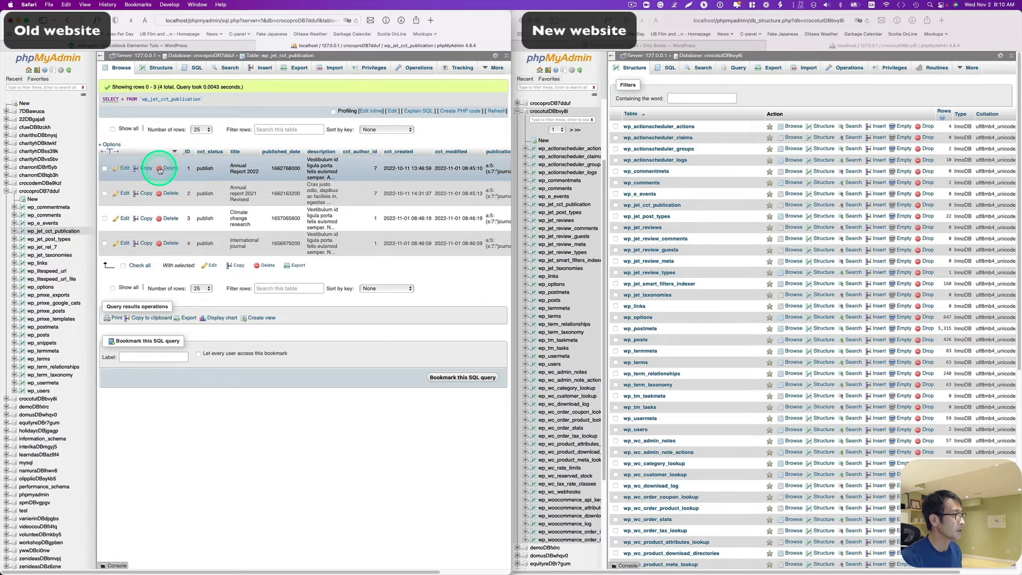
{"action": "scroll", "coordinate": [391, 219], "scroll_direction": "right", "scroll_amount": 2}
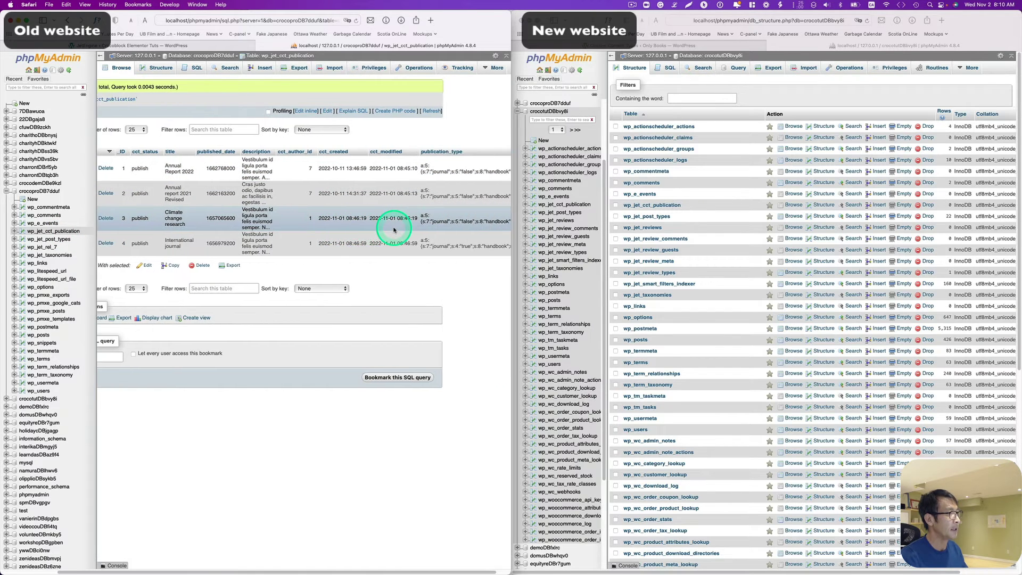
{"action": "scroll", "coordinate": [394, 223], "scroll_direction": "left", "scroll_amount": 2}
{"action": "scroll", "coordinate": [395, 226], "scroll_direction": "right", "scroll_amount": 2}
{"action": "scroll", "coordinate": [405, 203], "scroll_direction": "right", "scroll_amount": 2}
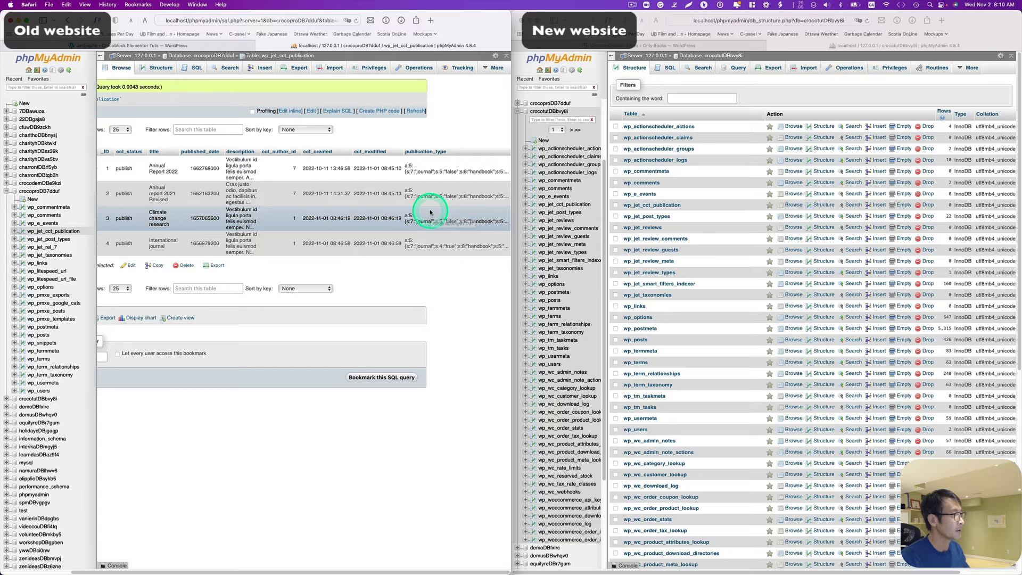
{"action": "scroll", "coordinate": [430, 213], "scroll_direction": "left", "scroll_amount": 3}
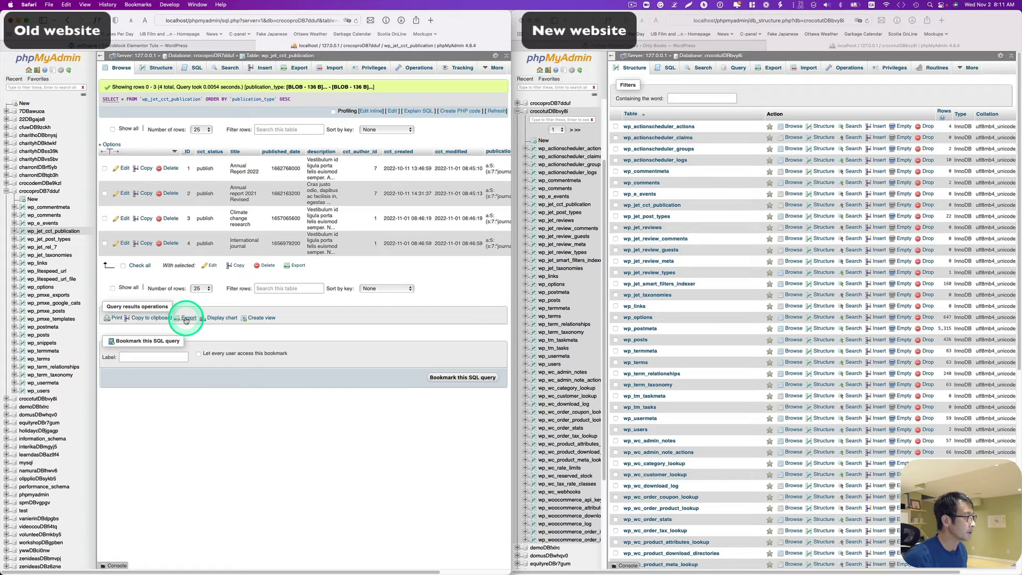
Export the old site's publication query results as an SQL file
{"action": "left_click", "coordinate": [185, 320]}
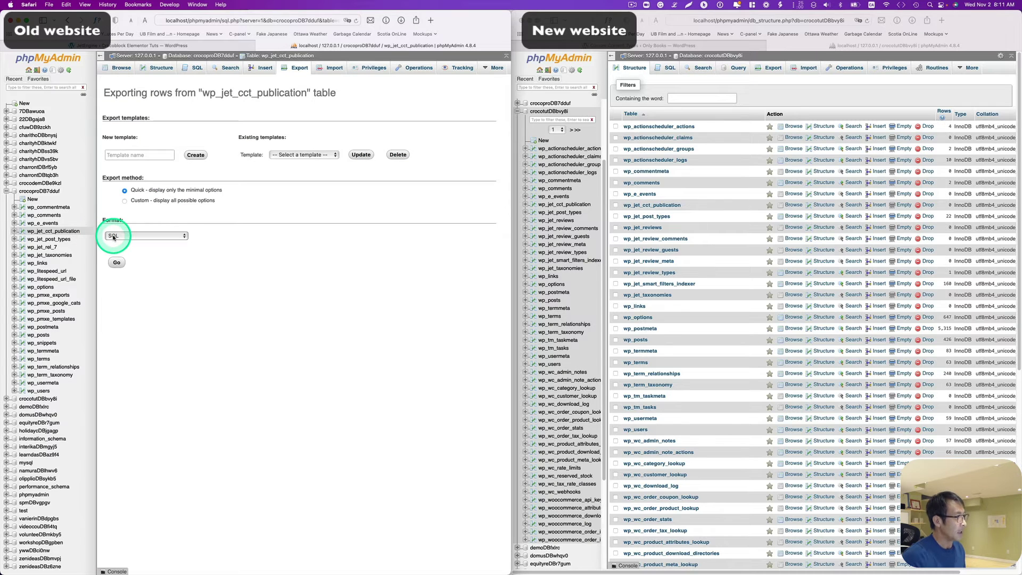
{"action": "left_click", "coordinate": [114, 238]}
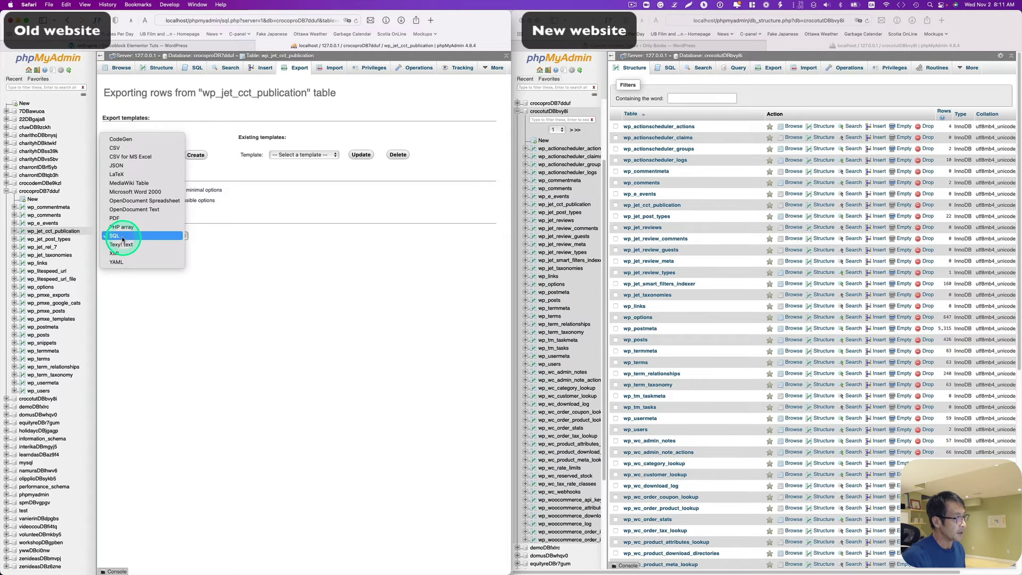
{"action": "left_click", "coordinate": [128, 240]}
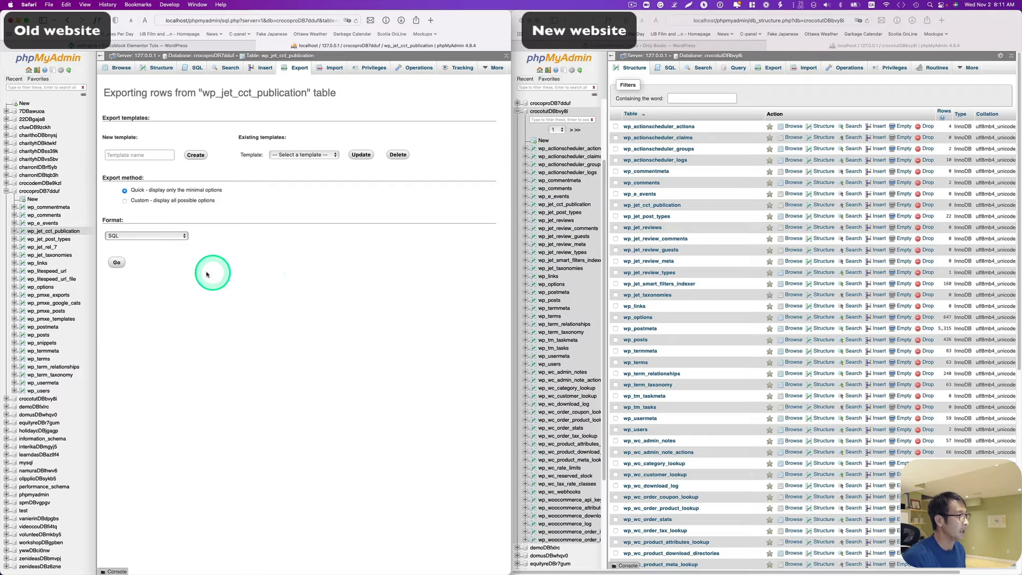
{"action": "left_click", "coordinate": [118, 262]}
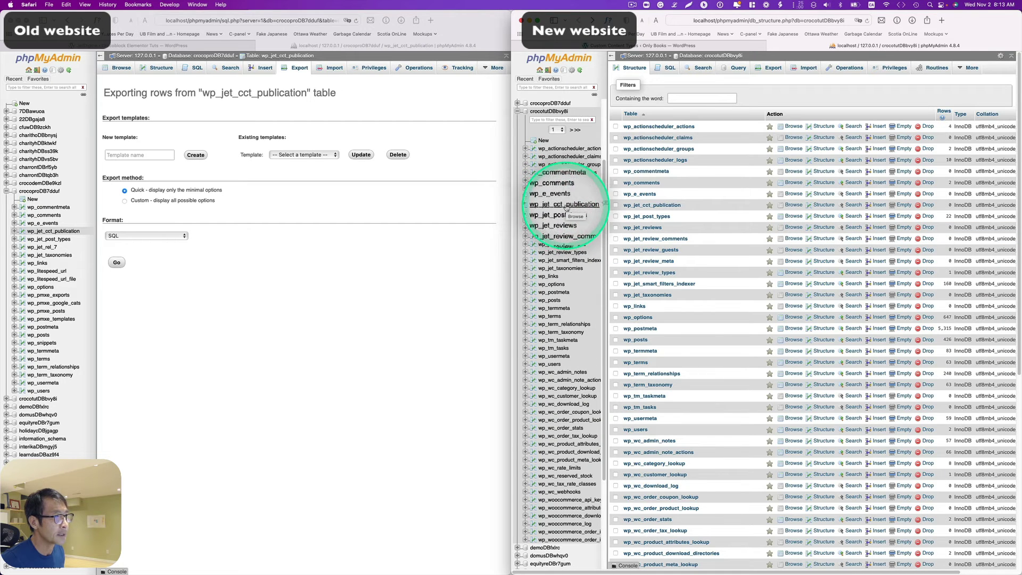
Open the new publication table's SQL box, then open wp_jet_cct_publication.sql from the desktop
{"action": "left_click", "coordinate": [576, 206]}
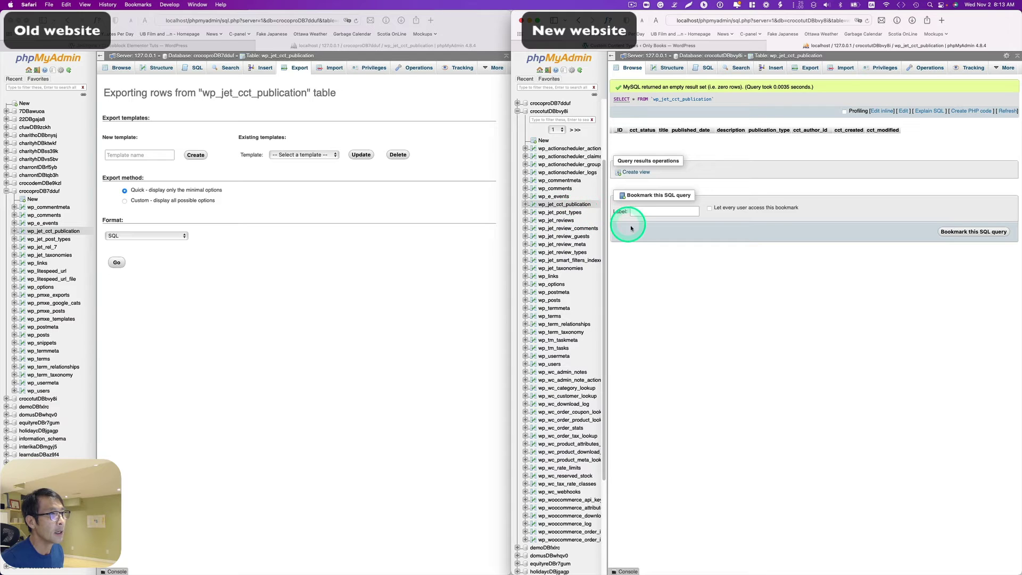
{"action": "left_click", "coordinate": [708, 70]}
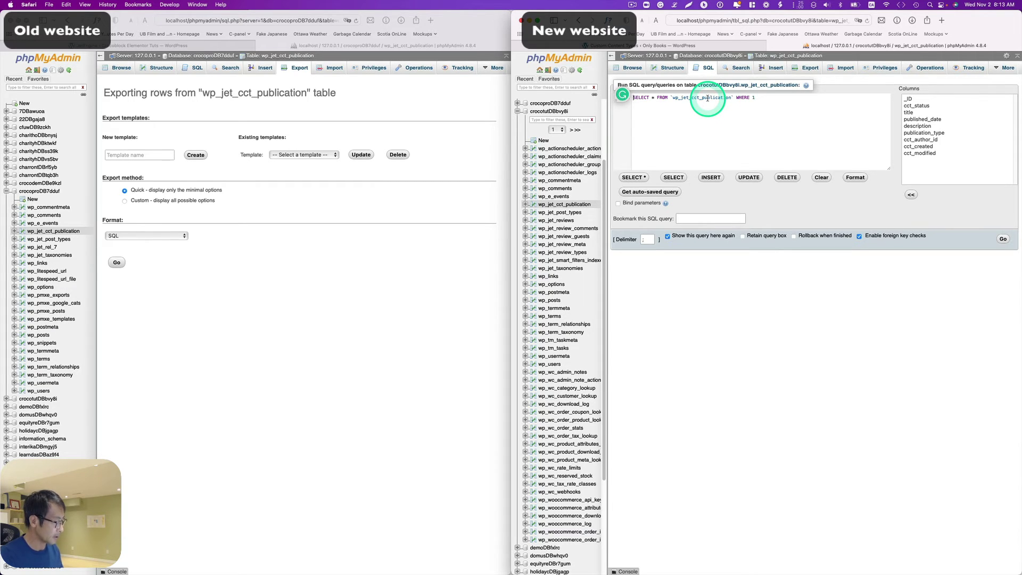
{"action": "key", "text": "ctrl+Right"}
{"action": "left_click", "coordinate": [872, 75]}
{"action": "double_click", "coordinate": [871, 74]}
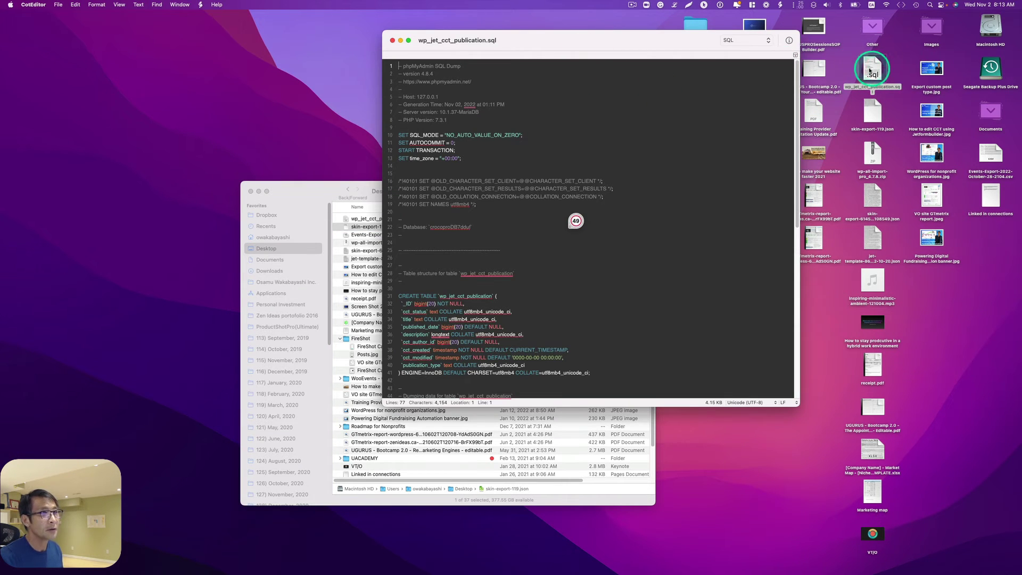
Open wp_jet_cct_publication.sql in CotEditor and enlarge the window to show the dump
{"action": "right_click", "coordinate": [870, 70]}
{"action": "left_click", "coordinate": [892, 83]}
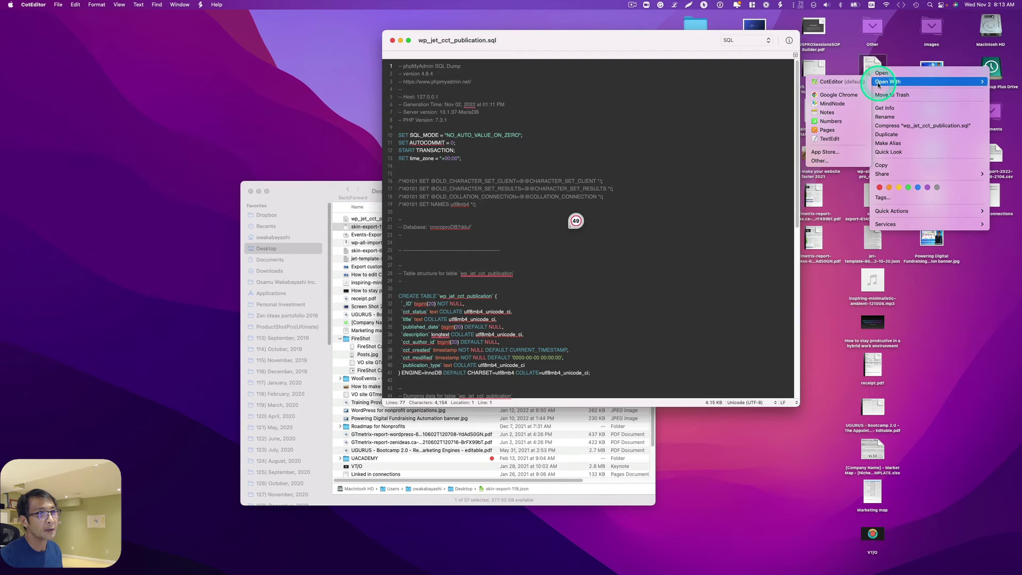
{"action": "left_click", "coordinate": [840, 140]}
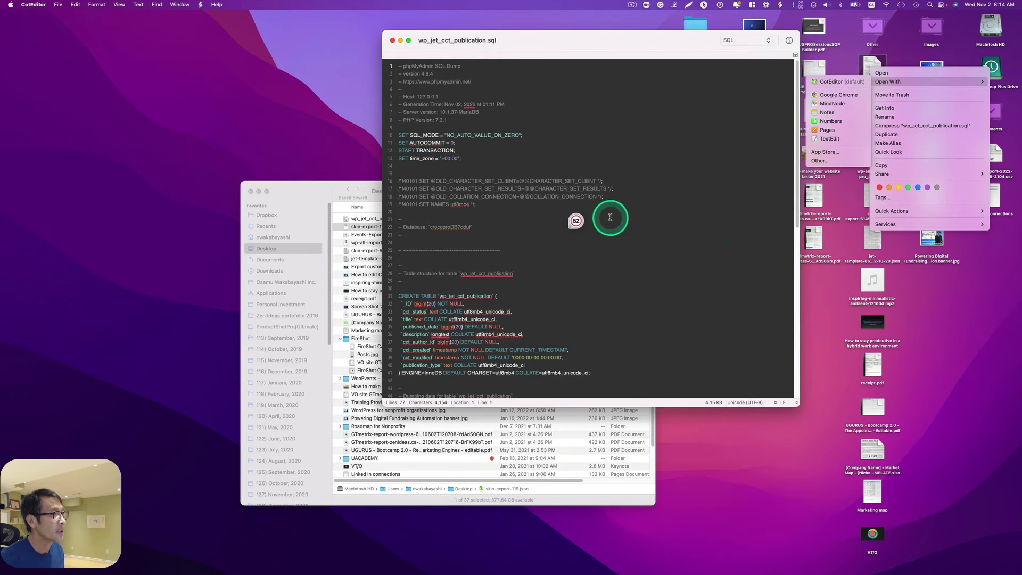
{"action": "scroll", "coordinate": [631, 264], "scroll_direction": "down", "scroll_amount": 1}
{"action": "scroll", "coordinate": [633, 266], "scroll_direction": "down", "scroll_amount": 2}
{"action": "scroll", "coordinate": [639, 269], "scroll_direction": "down", "scroll_amount": 3}
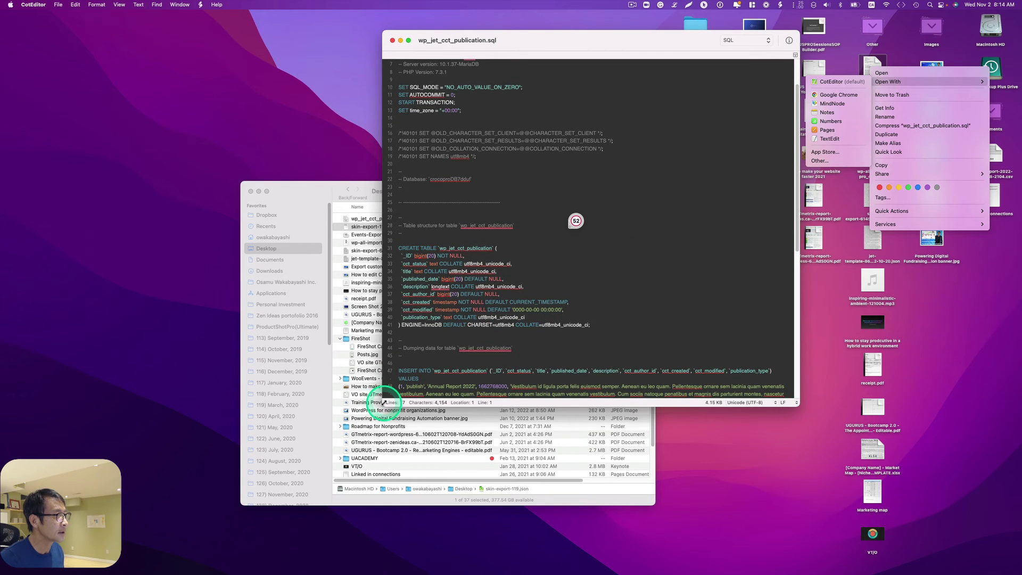
{"action": "left_click_drag", "start_coordinate": [384, 403], "coordinate": [155, 525]}
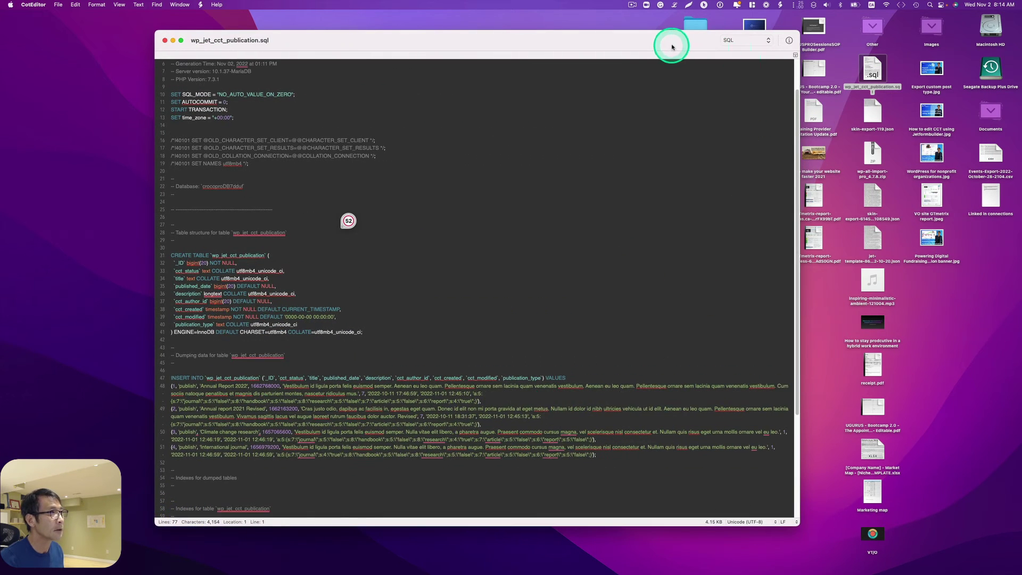
{"action": "left_click_drag", "start_coordinate": [679, 48], "coordinate": [710, 50]}
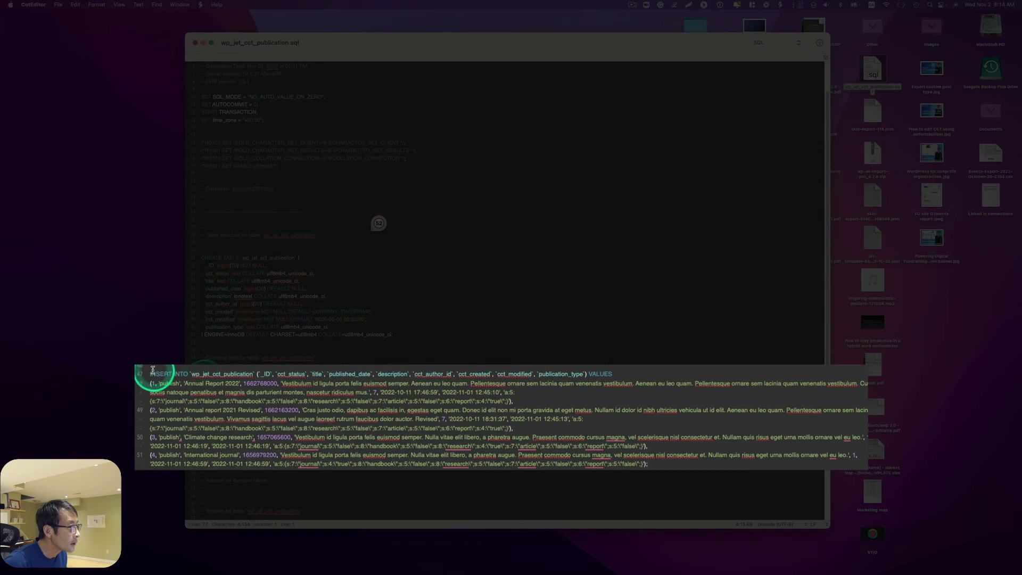
Copy the INSERT statement holding the four publication rows and return to phpMyAdmin
{"action": "left_click_drag", "start_coordinate": [148, 373], "coordinate": [660, 465]}
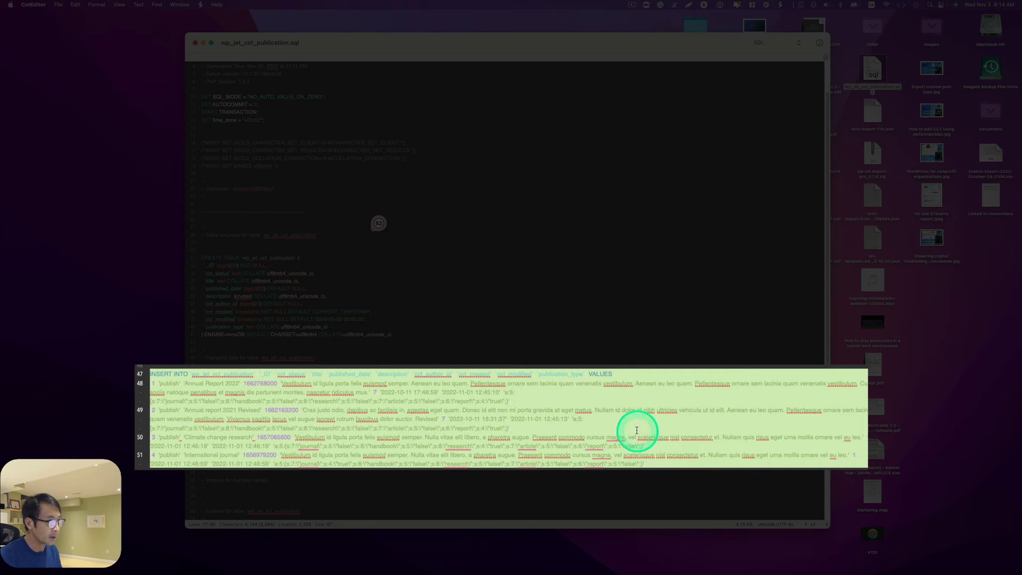
{"action": "right_click", "coordinate": [637, 427]}
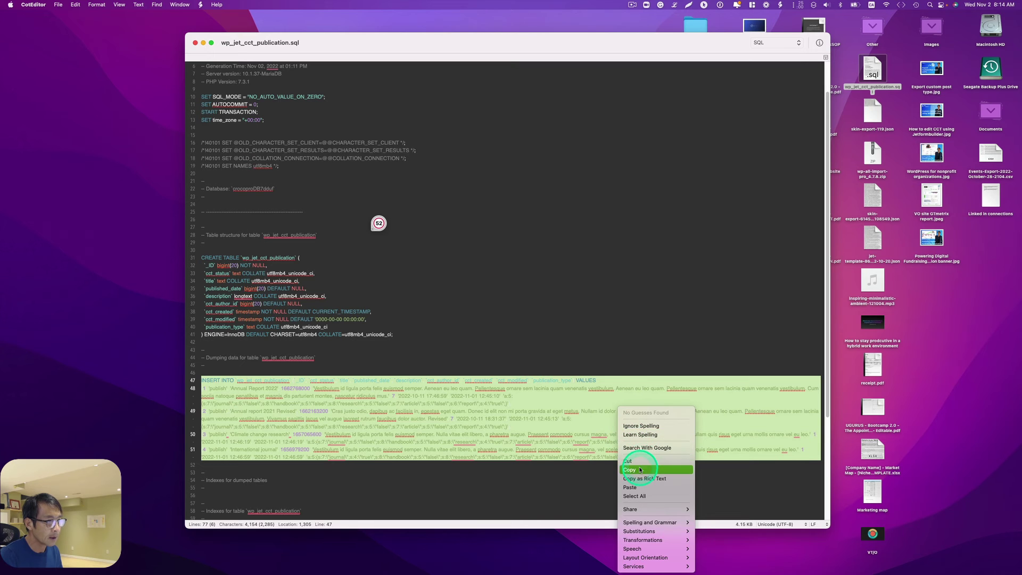
{"action": "left_click", "coordinate": [637, 467]}
{"action": "key", "text": "ctrl+Left"}
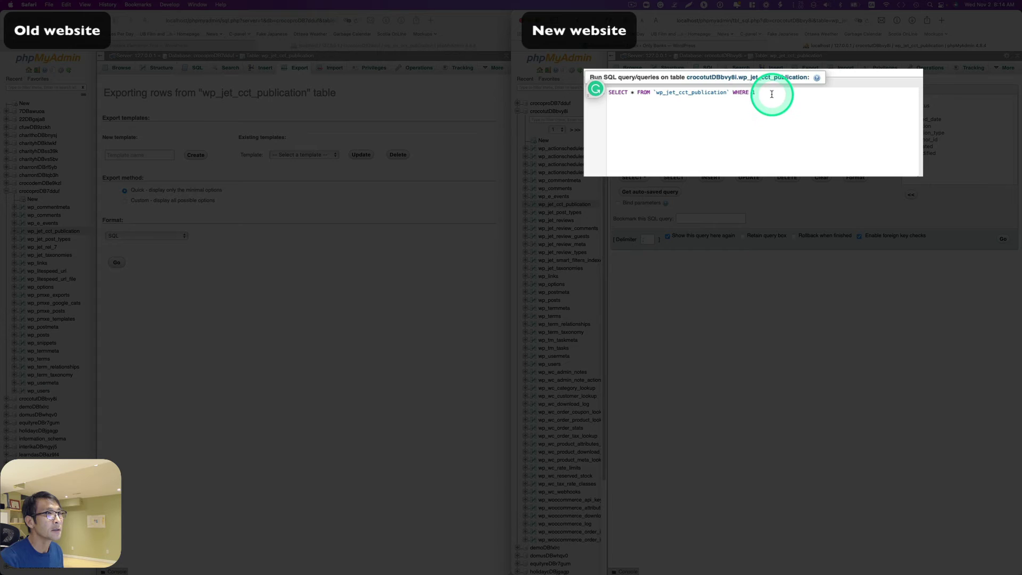
Replace the new table's SQL query with the copied INSERT statement and run it, adding 4 rows
{"action": "mouse_move", "coordinate": [758, 99]}
{"action": "left_mouse_down"}
{"action": "mouse_move", "coordinate": [634, 99]}
{"action": "mouse_move", "coordinate": [638, 122]}
{"action": "left_mouse_up"}
{"action": "key", "text": "super+v"}
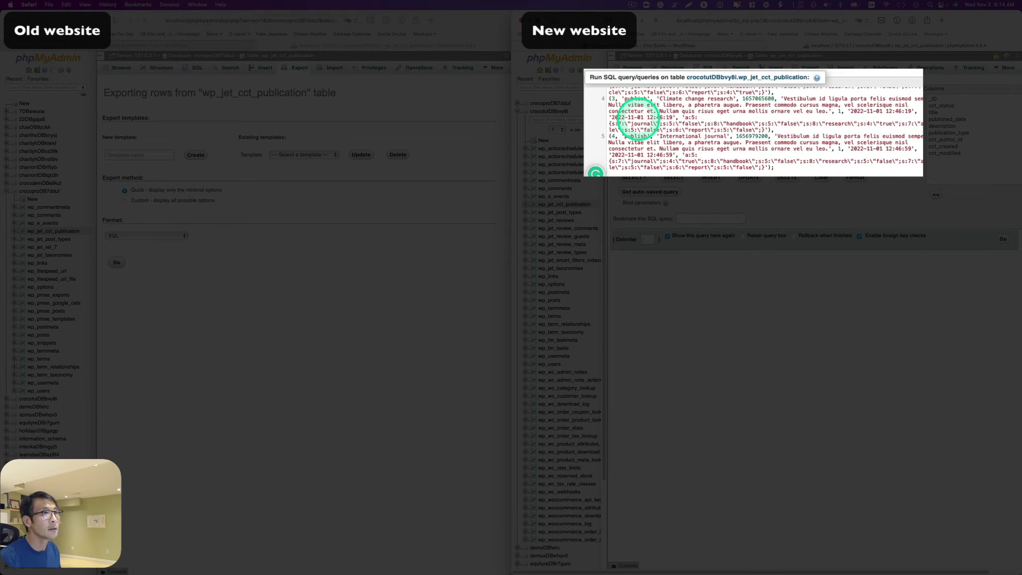
{"action": "scroll", "coordinate": [753, 148], "scroll_direction": "up", "scroll_amount": 3}
{"action": "scroll", "coordinate": [753, 148], "scroll_direction": "up", "scroll_amount": 3}
{"action": "scroll", "coordinate": [753, 148], "scroll_direction": "up", "scroll_amount": 2}
{"action": "scroll", "coordinate": [753, 148], "scroll_direction": "down", "scroll_amount": 4}
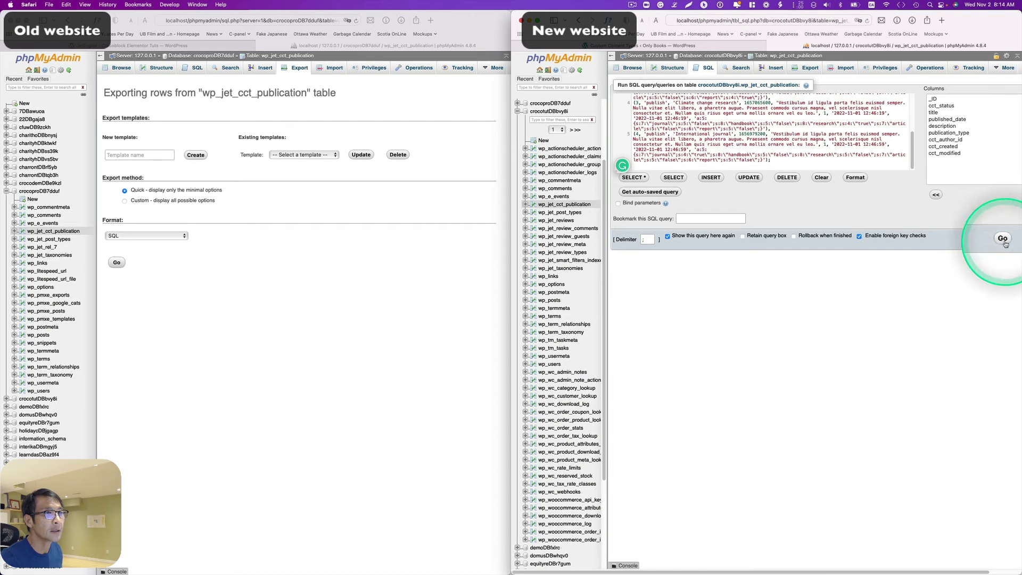
{"action": "left_click", "coordinate": [1005, 239]}
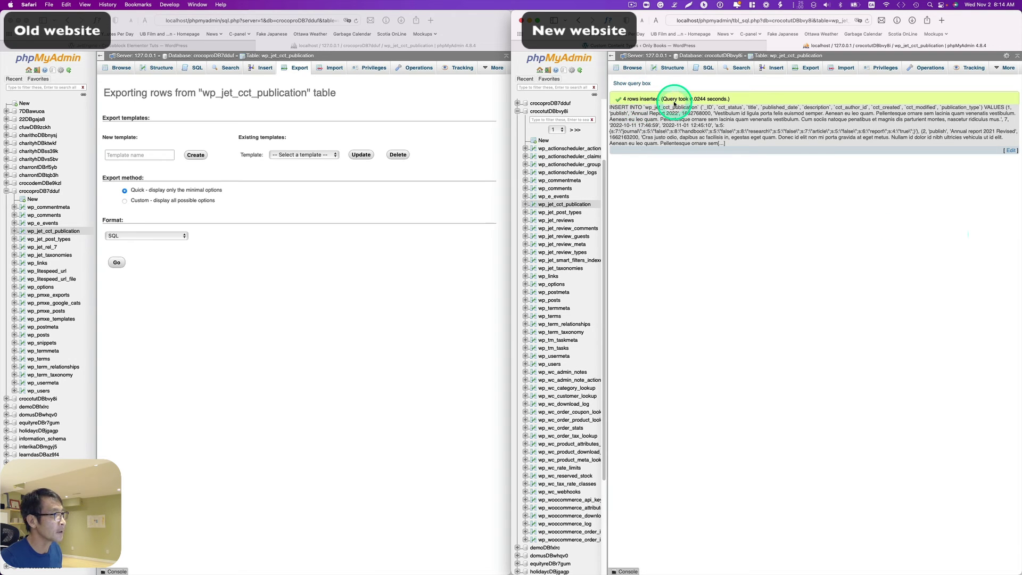
Open the new site's International journal publication for editing, with the old site's window on the JetEngine dashboard
{"action": "left_click", "coordinate": [672, 47]}
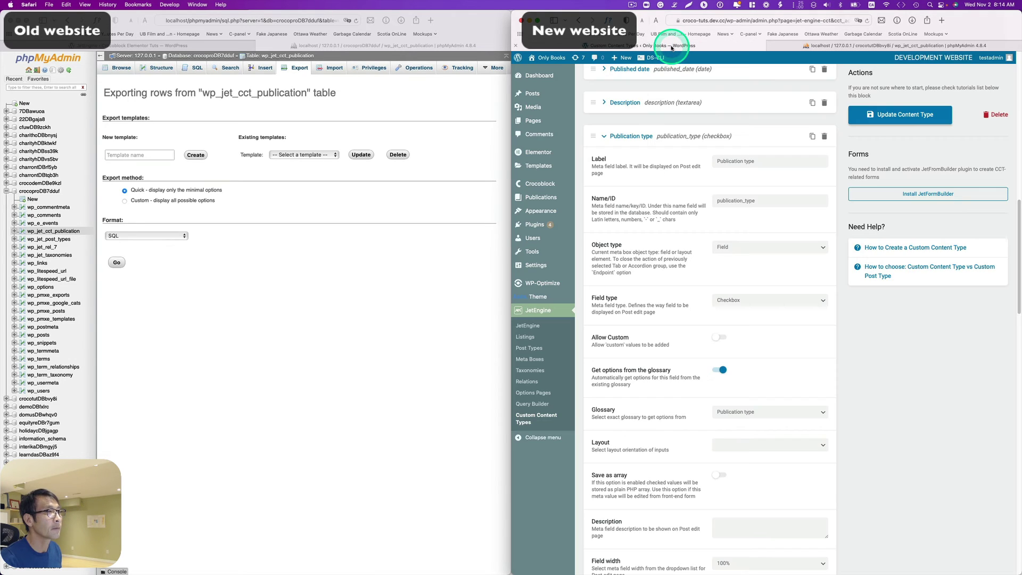
{"action": "scroll", "coordinate": [658, 263], "scroll_direction": "up", "scroll_amount": 5}
{"action": "scroll", "coordinate": [659, 271], "scroll_direction": "up", "scroll_amount": 3}
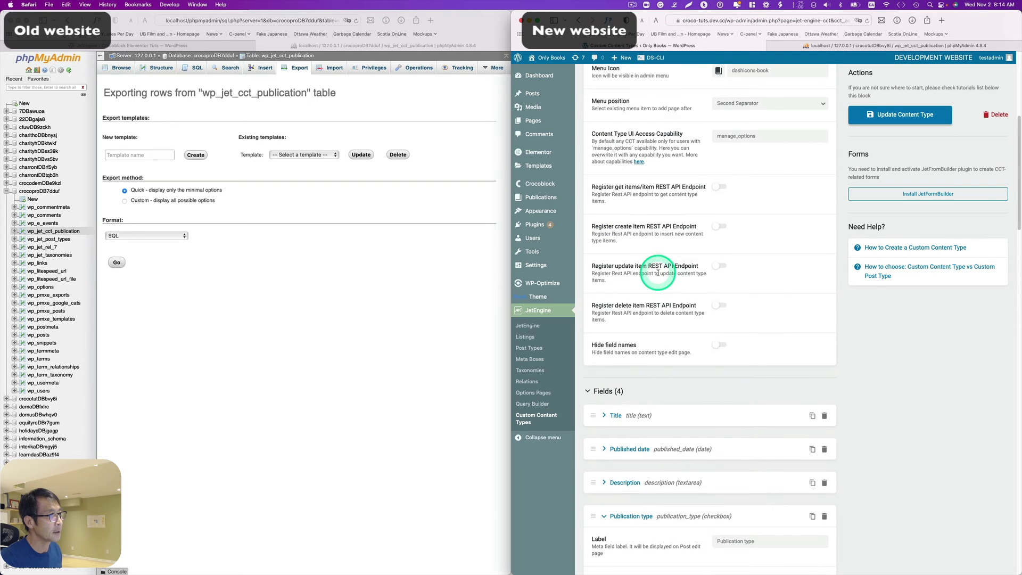
{"action": "scroll", "coordinate": [659, 275], "scroll_direction": "up", "scroll_amount": 1}
{"action": "scroll", "coordinate": [659, 280], "scroll_direction": "up", "scroll_amount": 3}
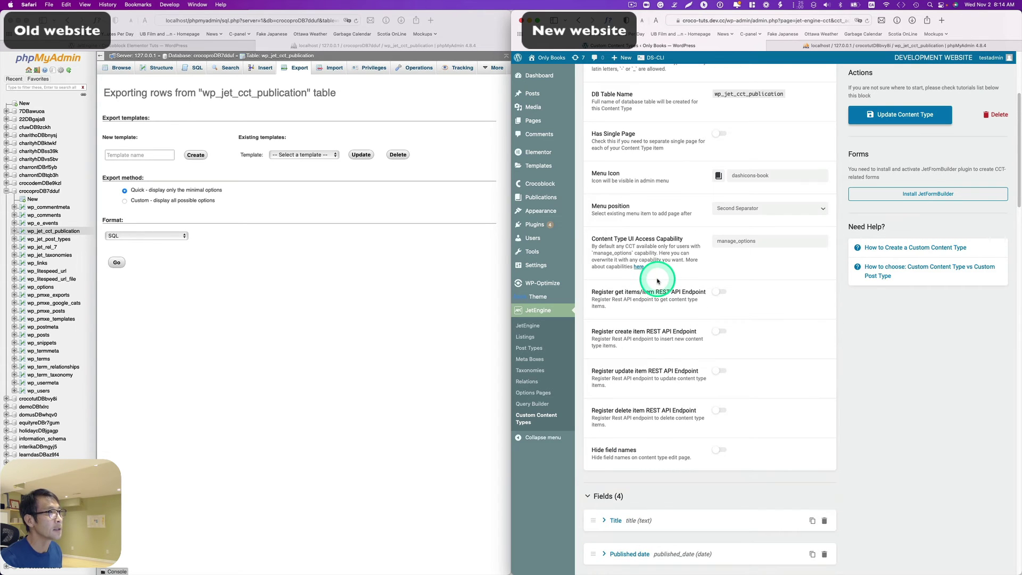
{"action": "mouse_move", "coordinate": [540, 211]}
{"action": "left_click", "coordinate": [541, 199]}
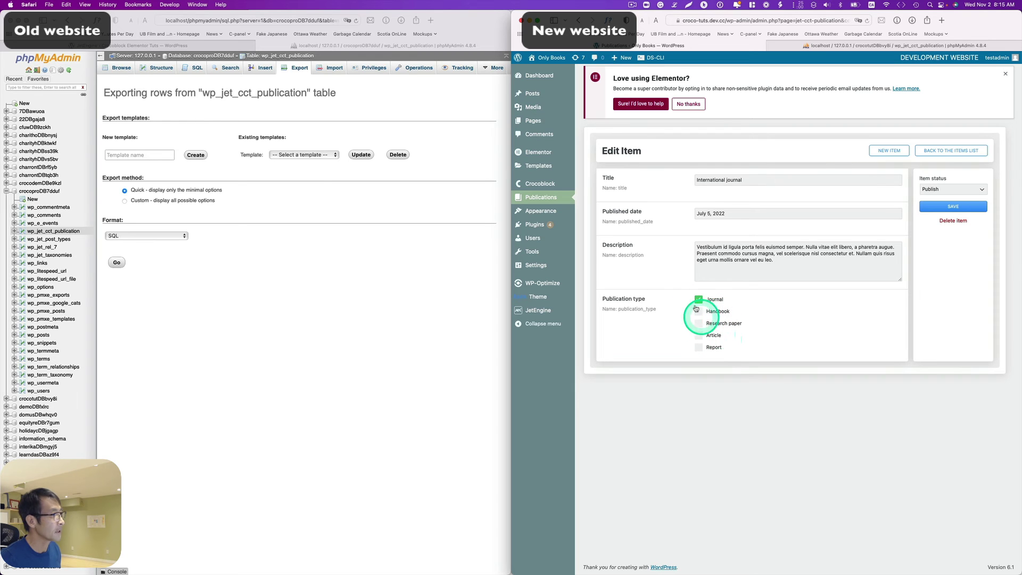
{"action": "left_click", "coordinate": [196, 46]}
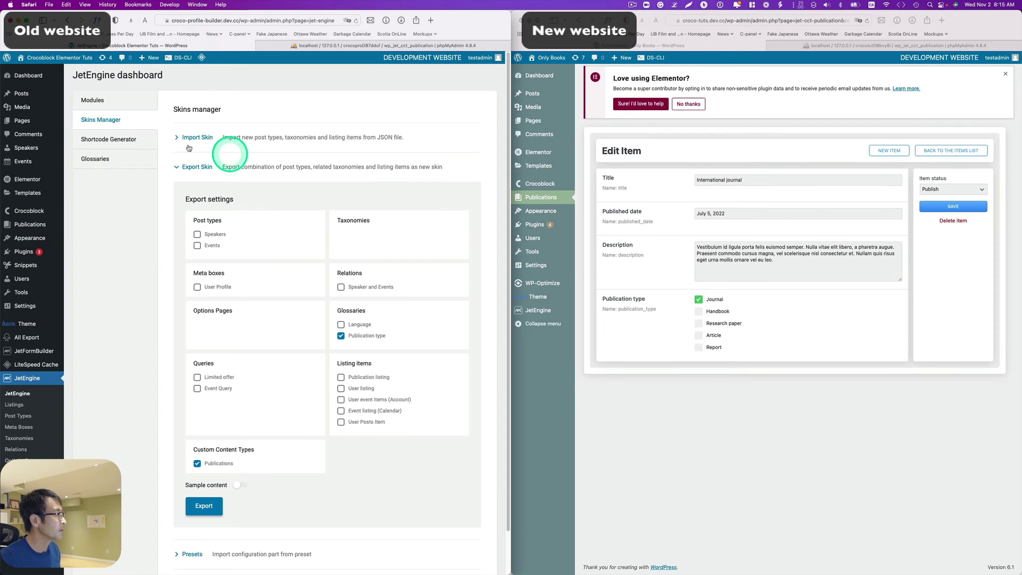
Review the old site's International journal record, then open Climate change research on the new site
{"action": "left_click", "coordinate": [43, 229]}
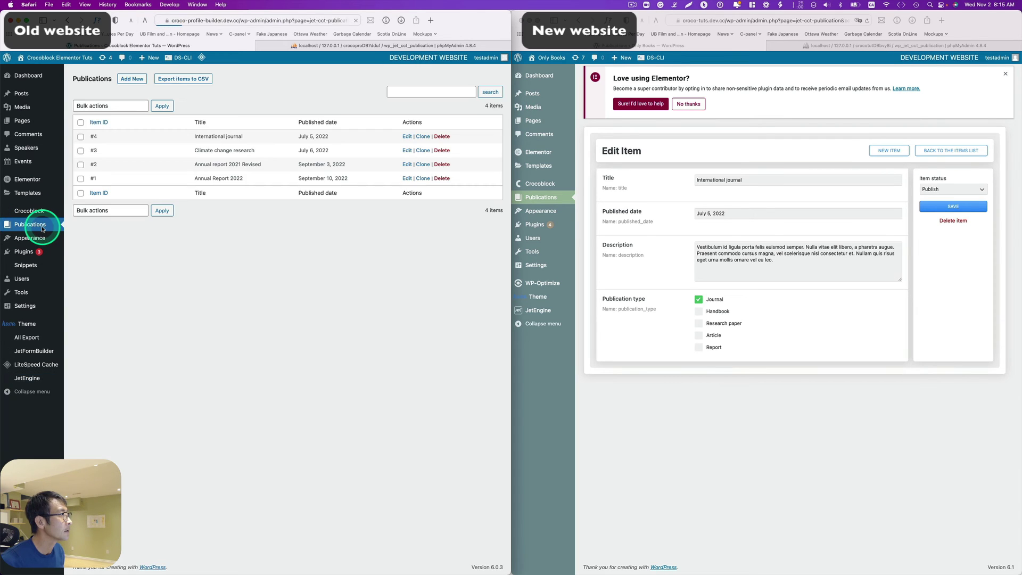
{"action": "left_click", "coordinate": [406, 137]}
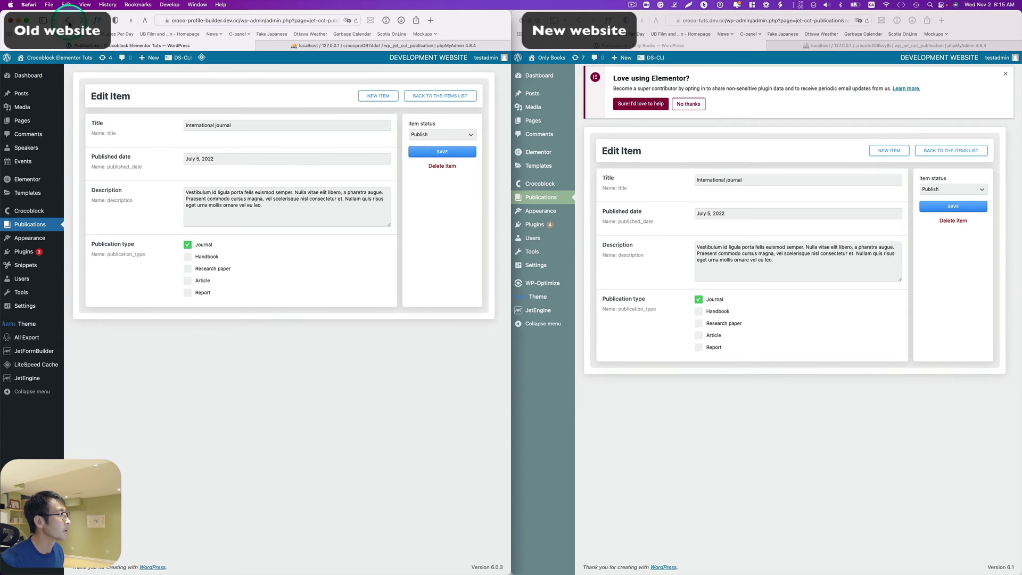
{"action": "left_click", "coordinate": [68, 21]}
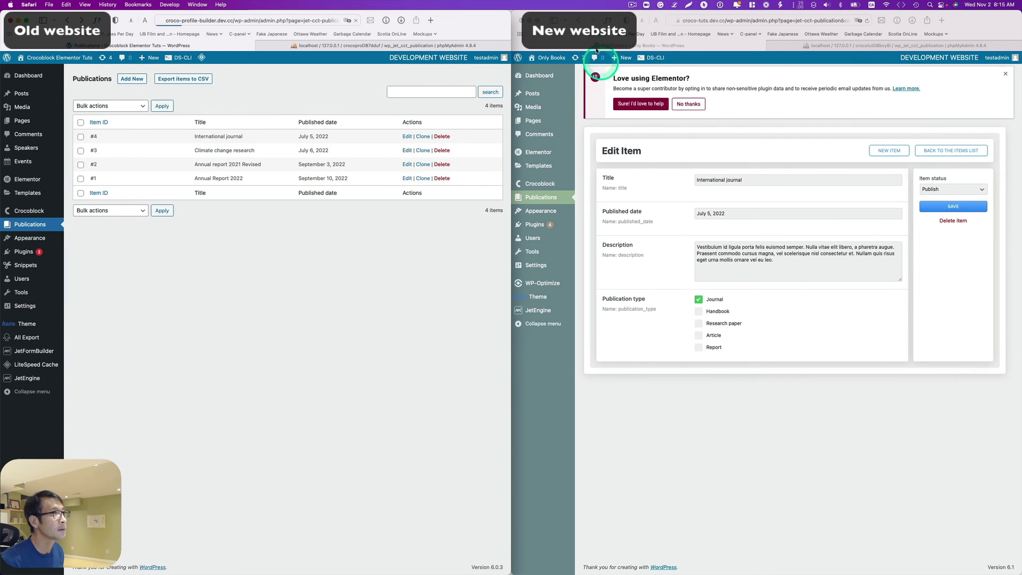
{"action": "left_click", "coordinate": [577, 20]}
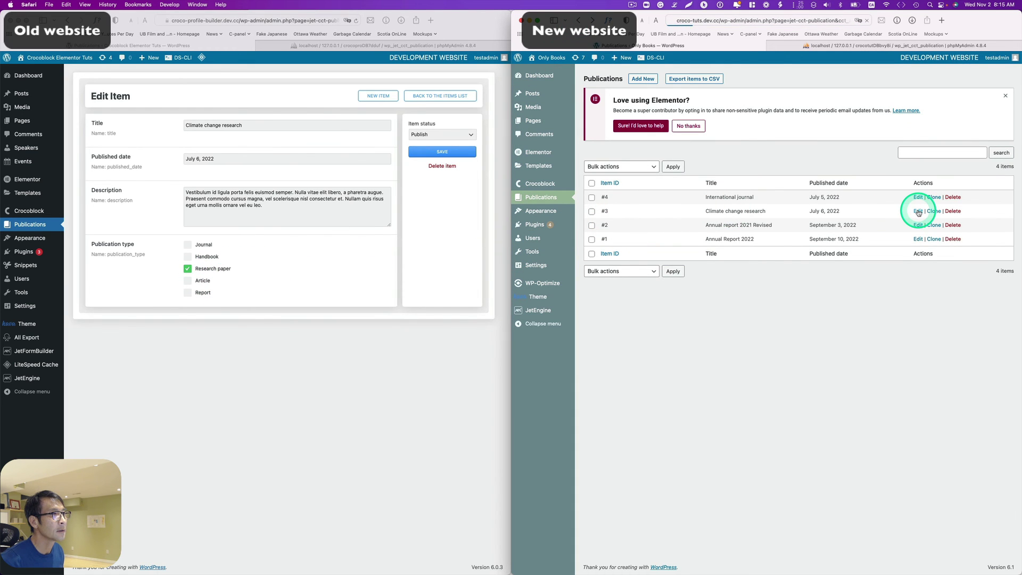
{"action": "left_click", "coordinate": [919, 212]}
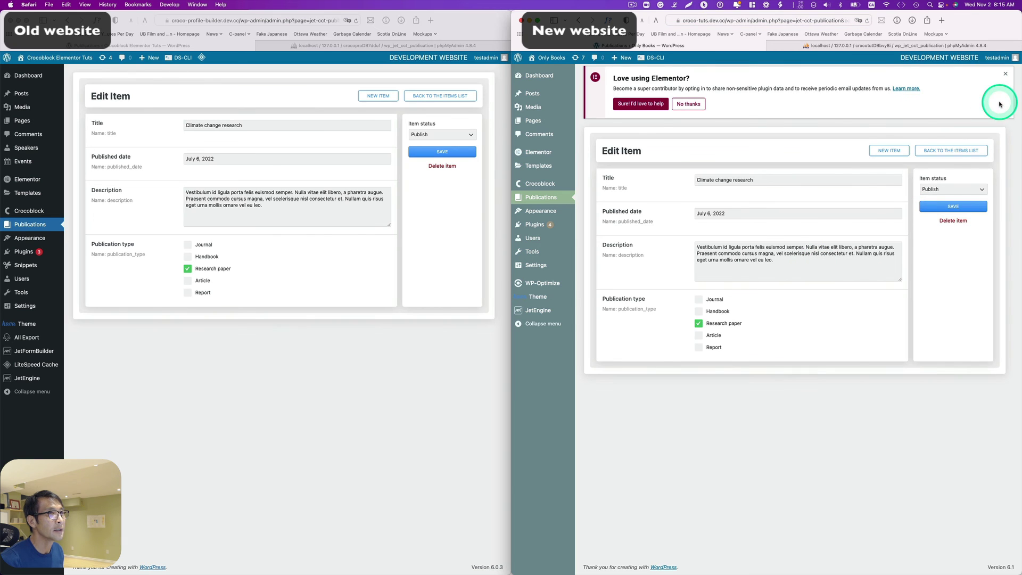